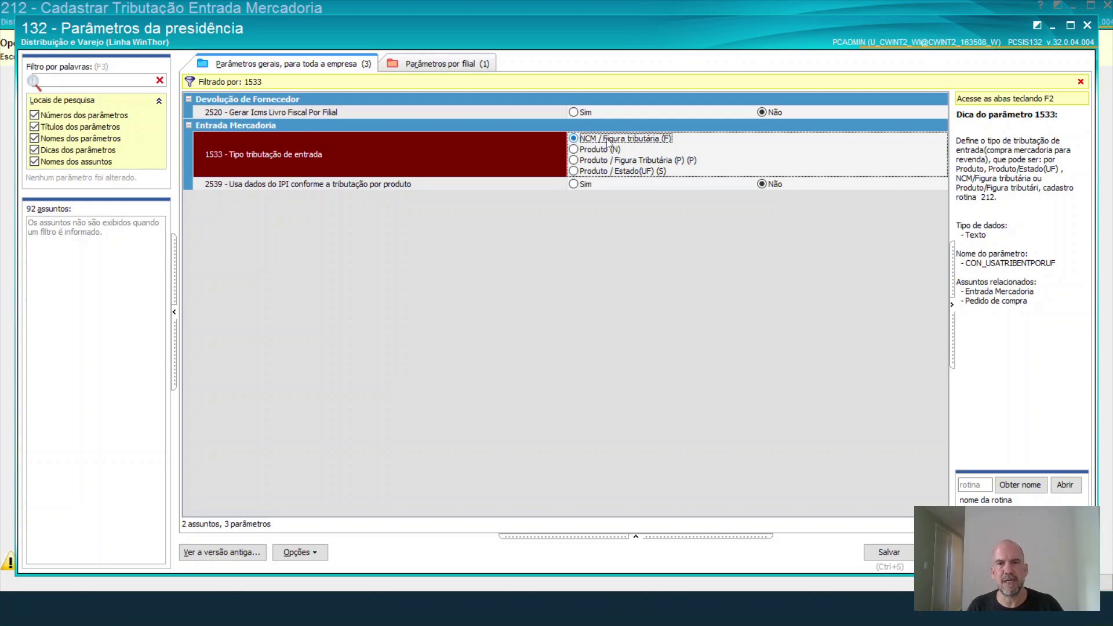
Switch to routine 212 and review the taxation types by product, state, NCM/tax figure and product/tax figure
key("alt+Tab")
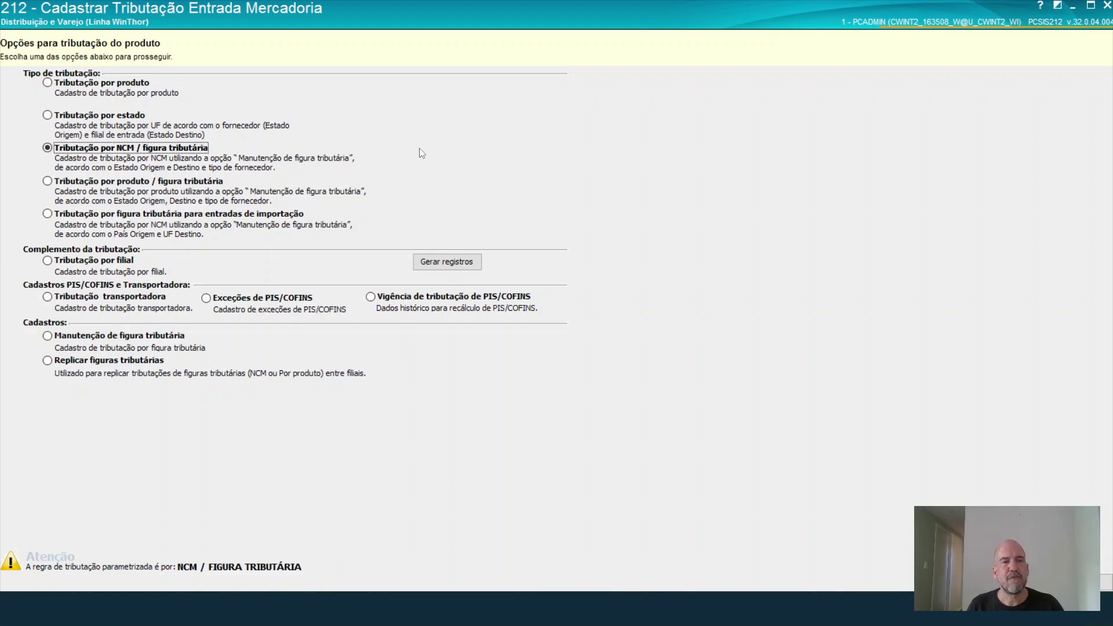
left_click(48, 83)
left_click(47, 115)
left_click(47, 148)
left_click(48, 181)
left_click(48, 148)
left_click(48, 83)
left_click(53, 115)
left_click(53, 149)
left_click(72, 181)
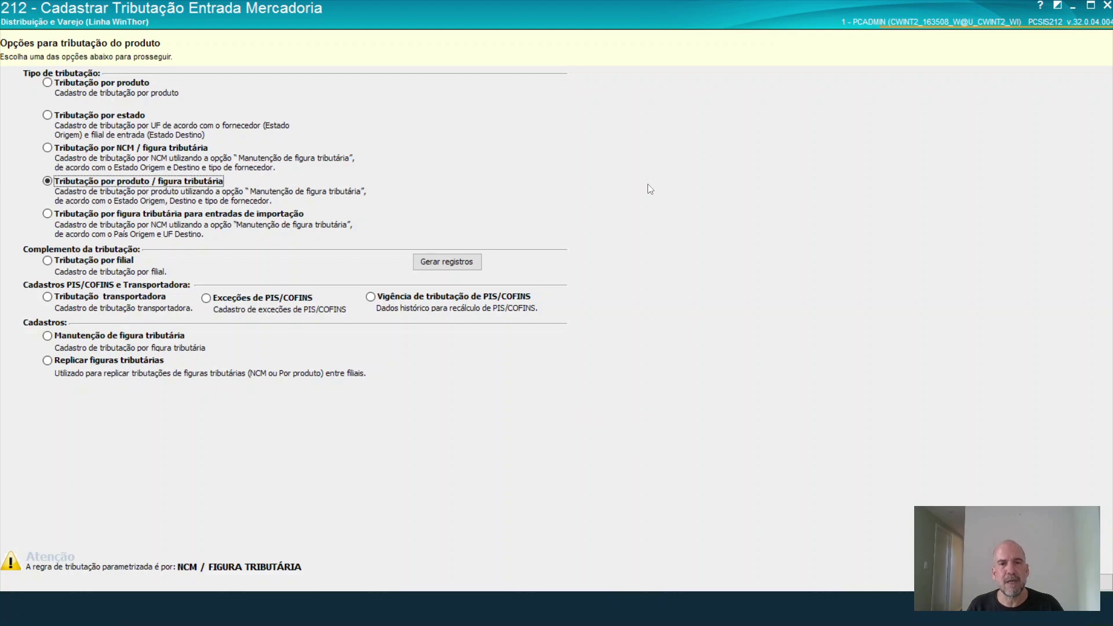
key("Up")
key("Up")
key("Up")
key("Down")
key("Down")
key("Down")
key("Up")
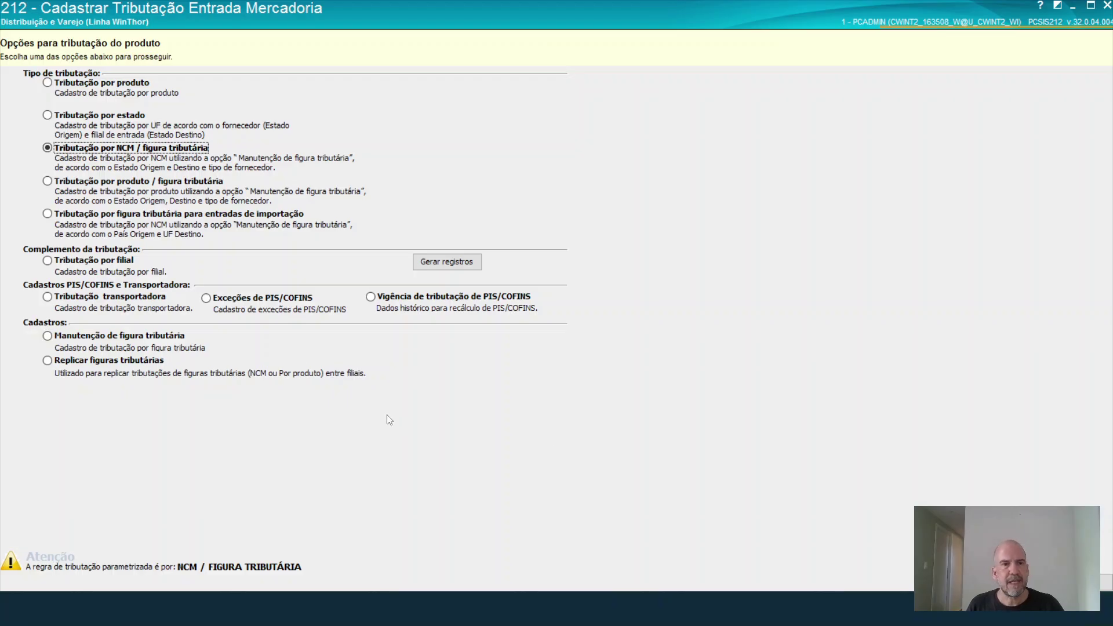
left_click(47, 182)
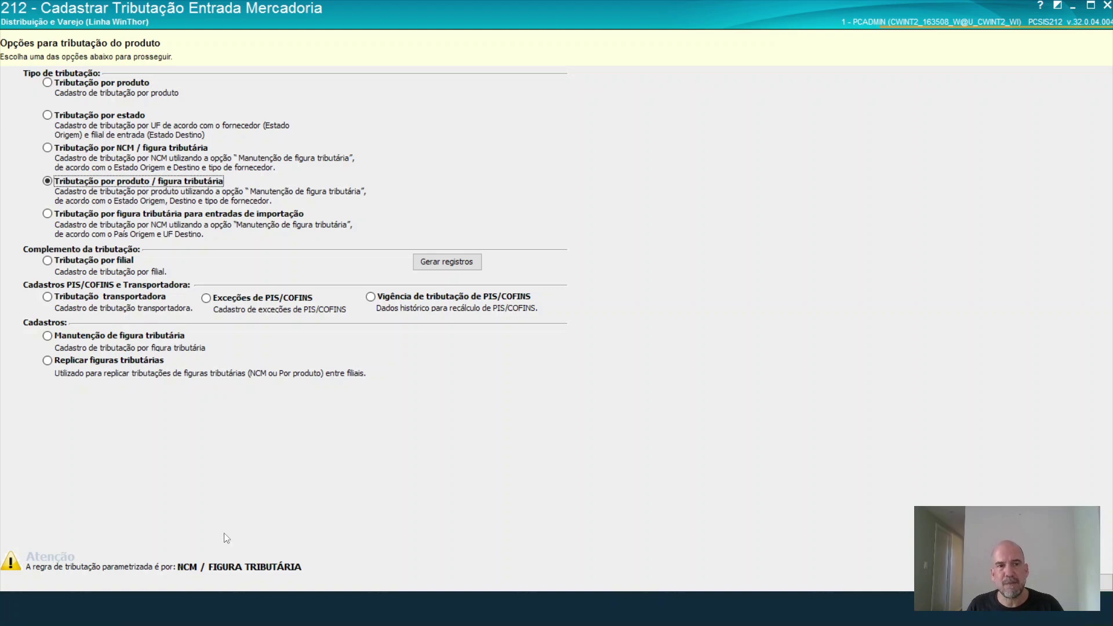
Choose Tributação por NCM / figura tributária, proceed with empty filters and agree to include a new record
left_click(77, 152)
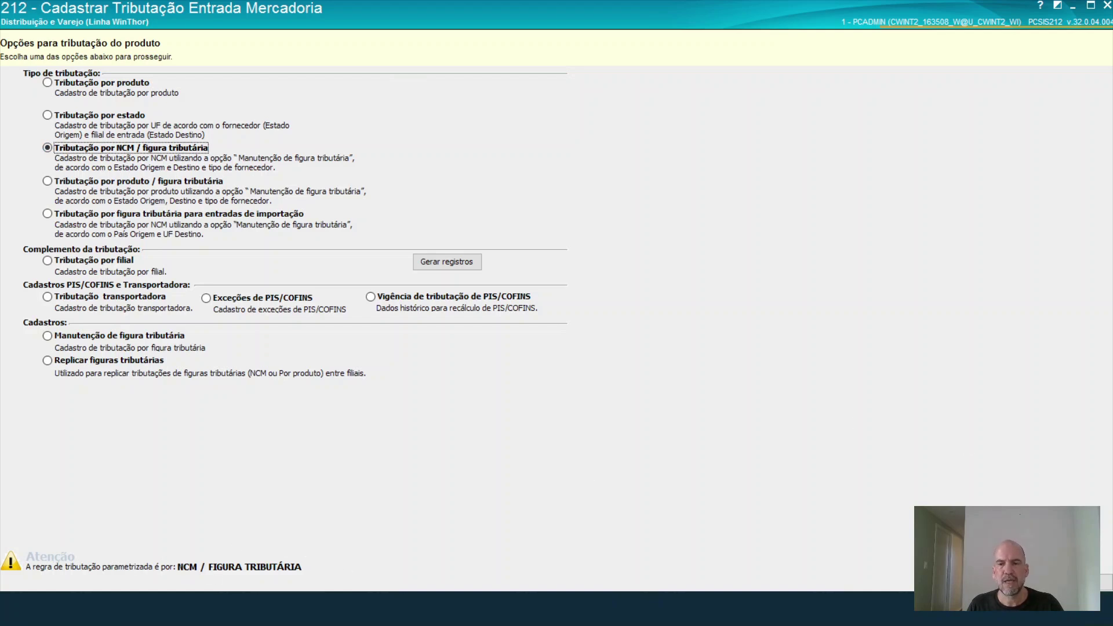
left_click(1023, 582)
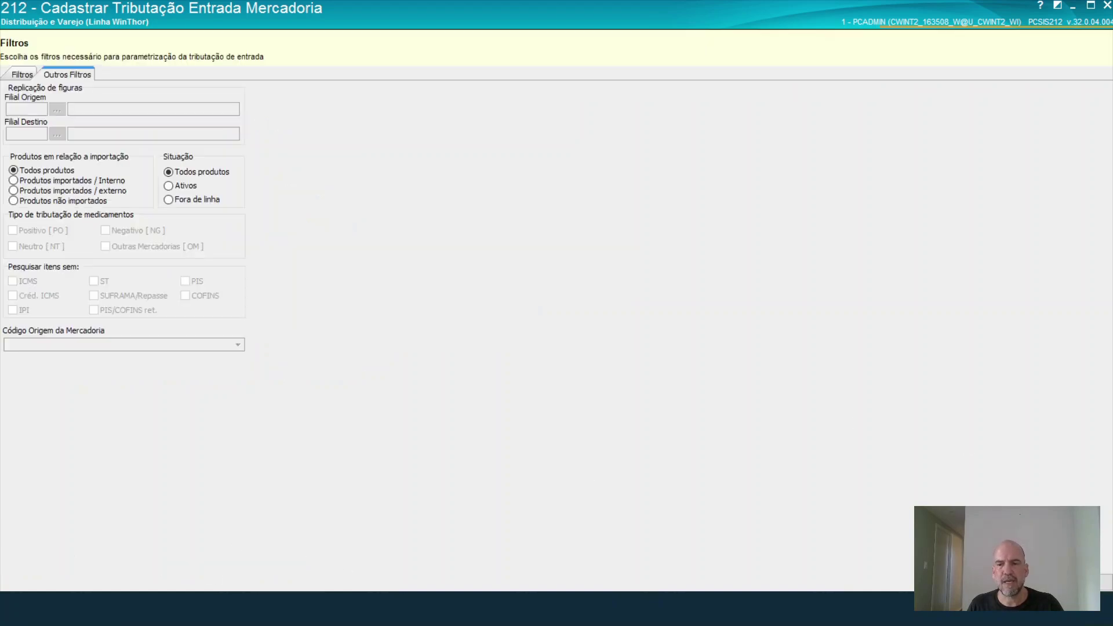
left_click(23, 75)
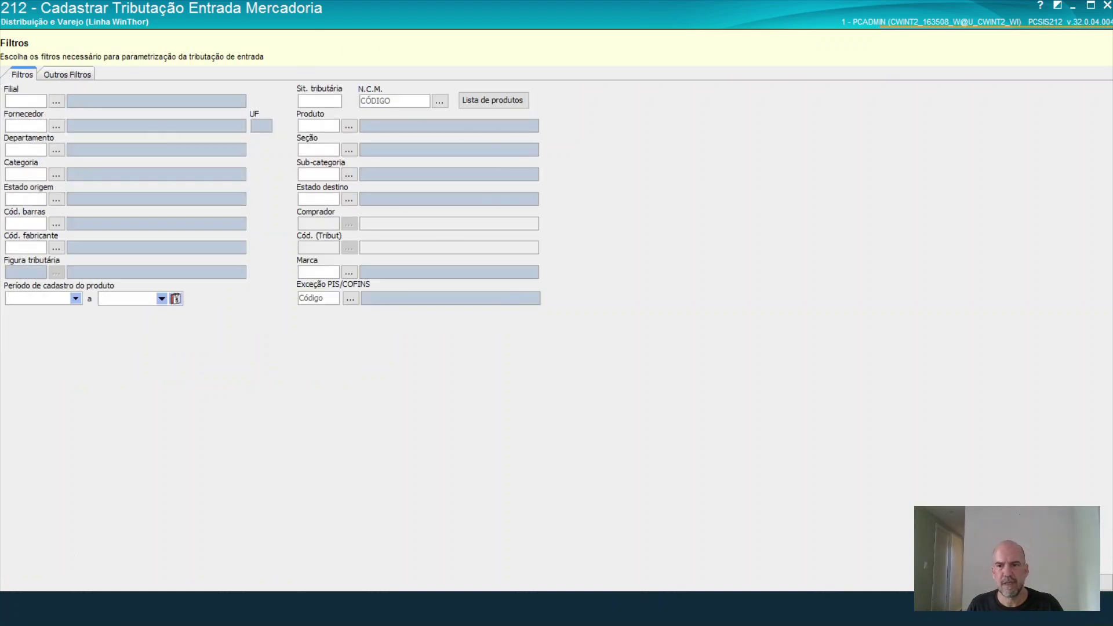
left_click(1023, 582)
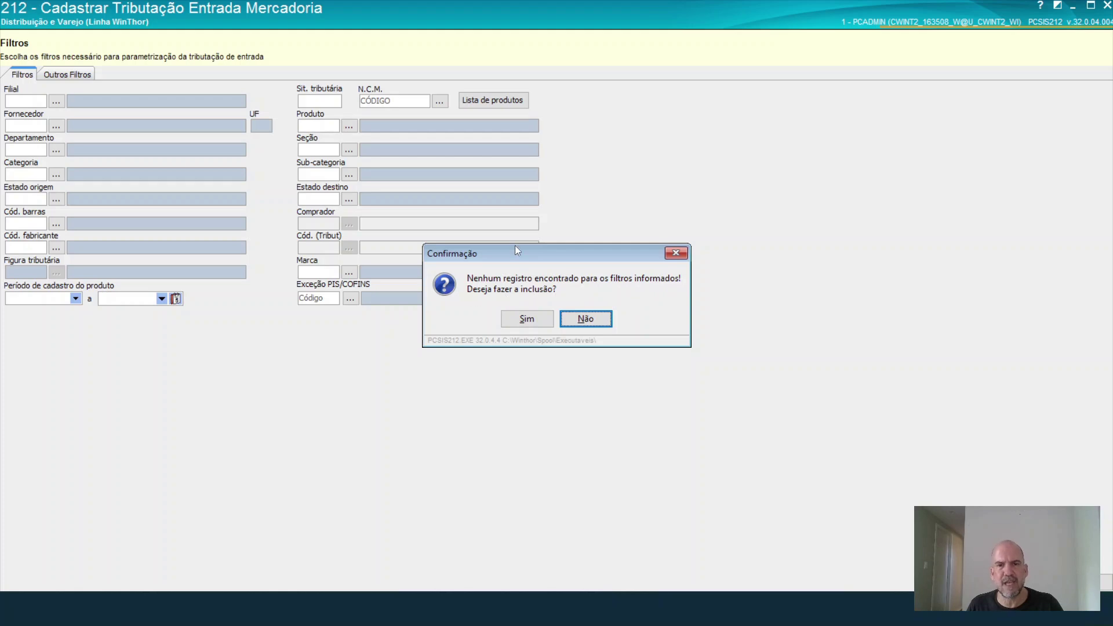
left_click(527, 319)
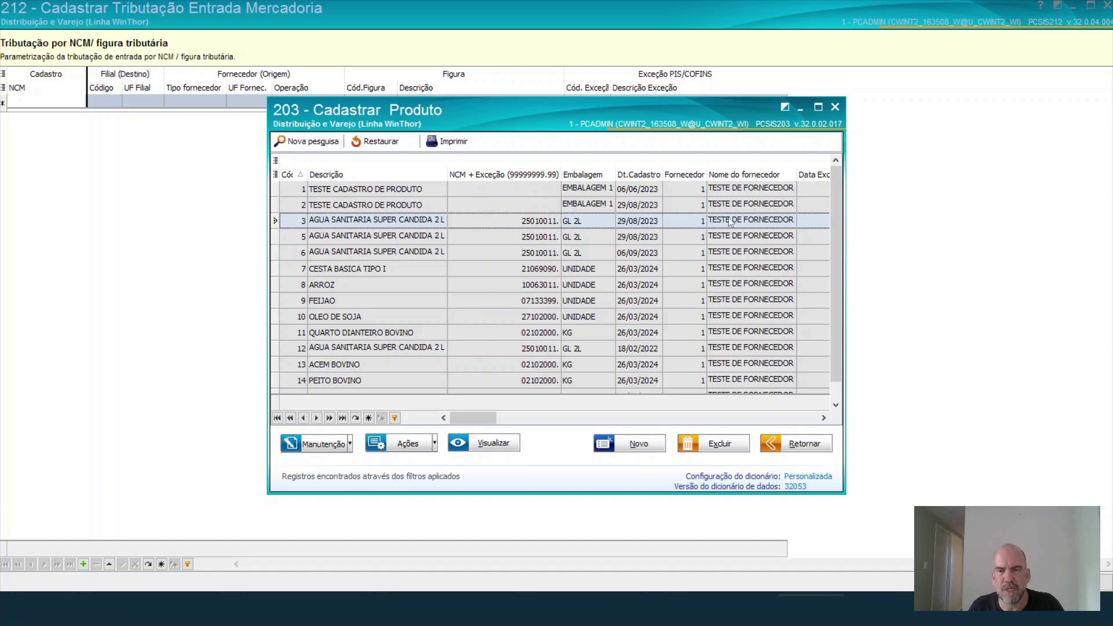
Return to the NCM taxation grid and enter NCM 25010011. in the new row
left_click(36, 162)
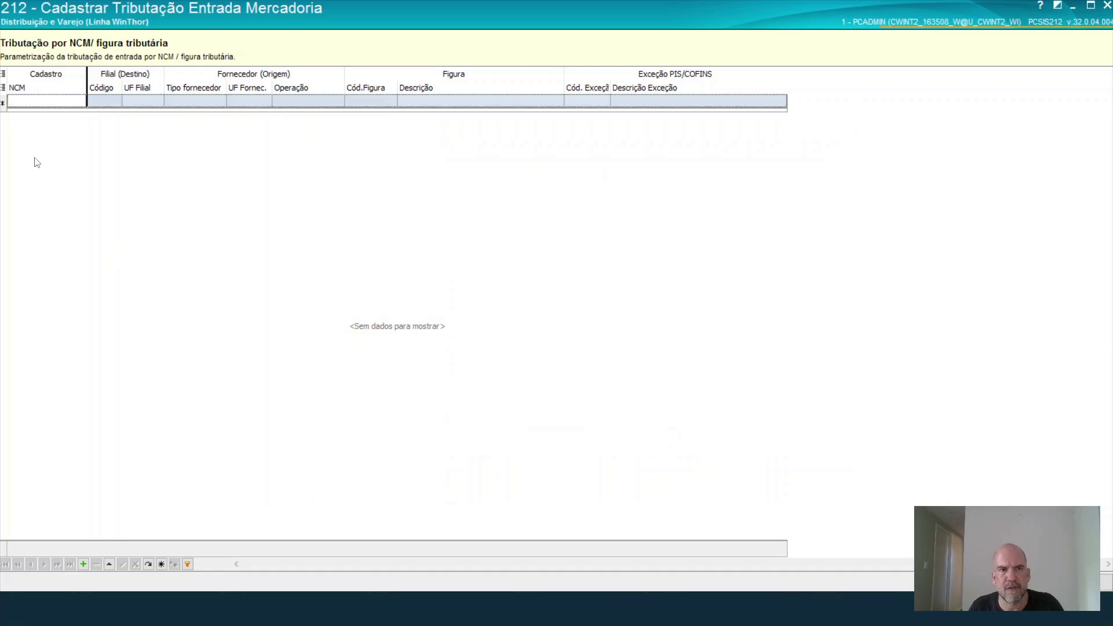
left_click(42, 102)
type("2501001")
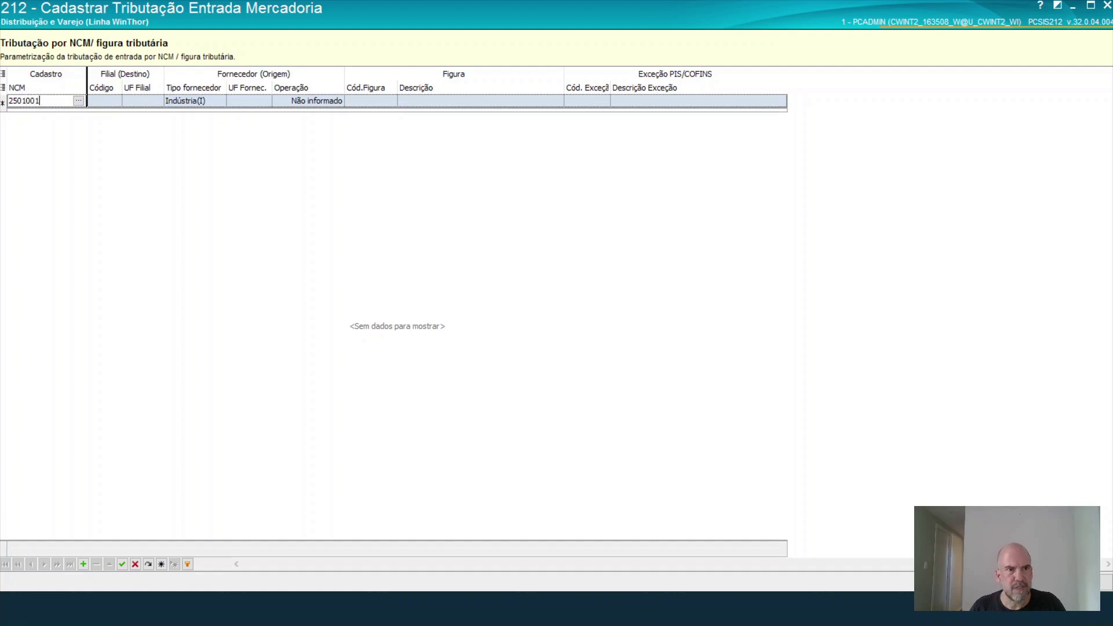
type("1.")
key("Tab")
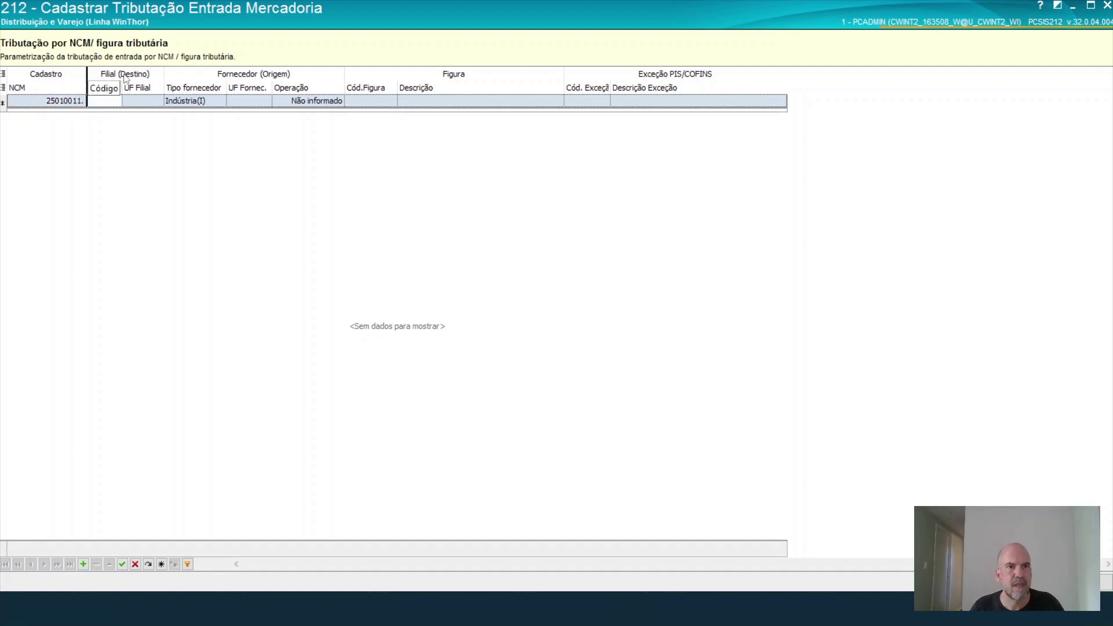
Set the new row's destination branch code to 1 and the supplier's state to GO, keeping supplier type Indústria(I)
left_click(114, 102)
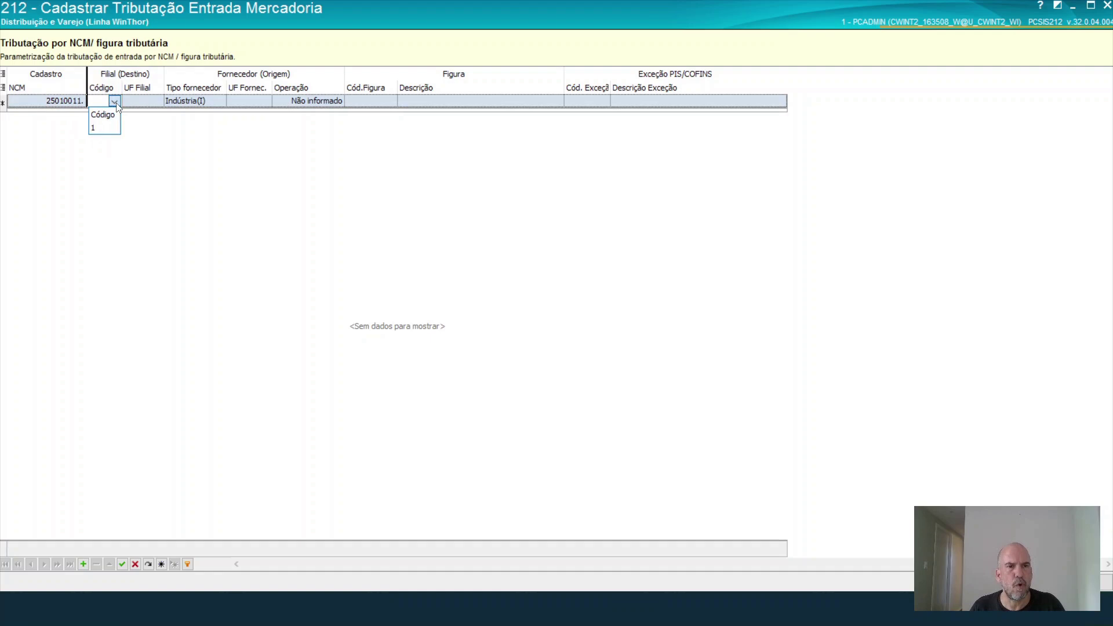
left_click(101, 127)
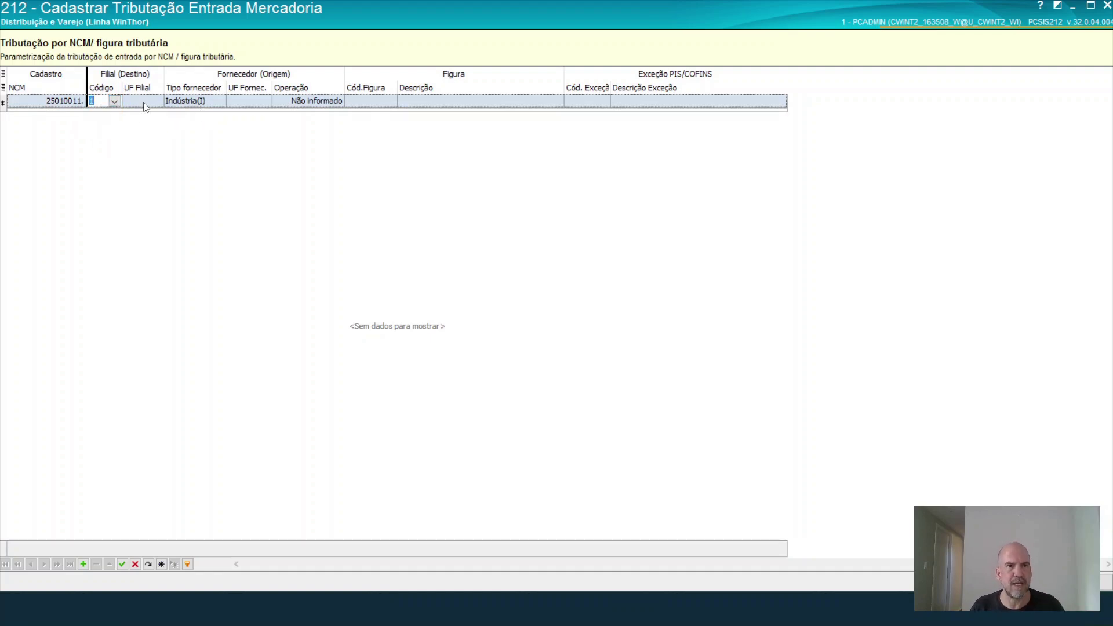
left_click(196, 103)
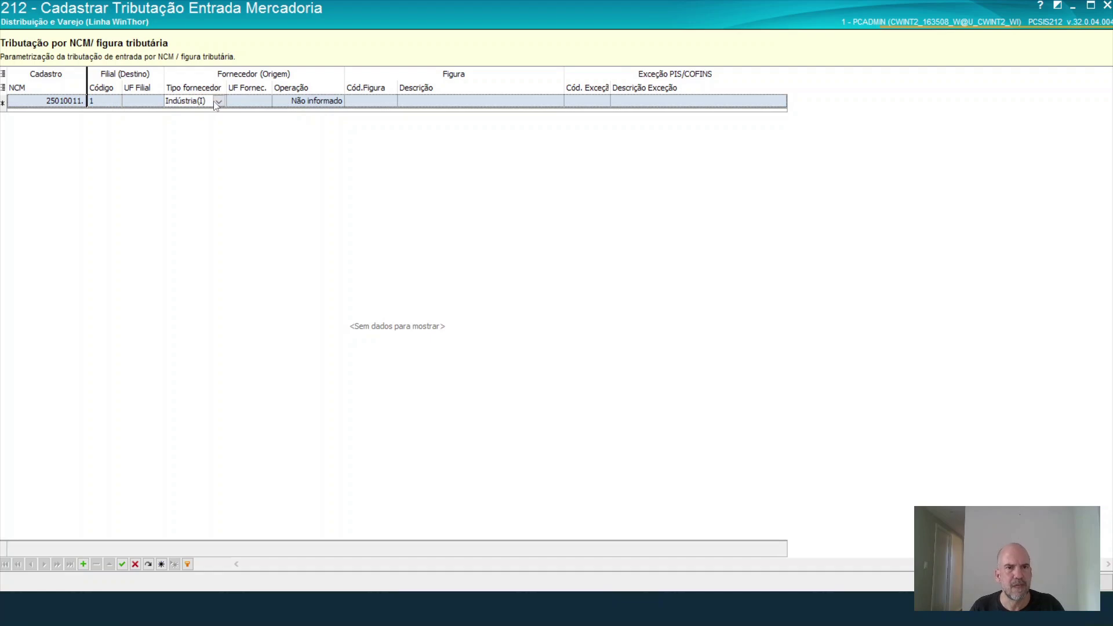
left_click(264, 103)
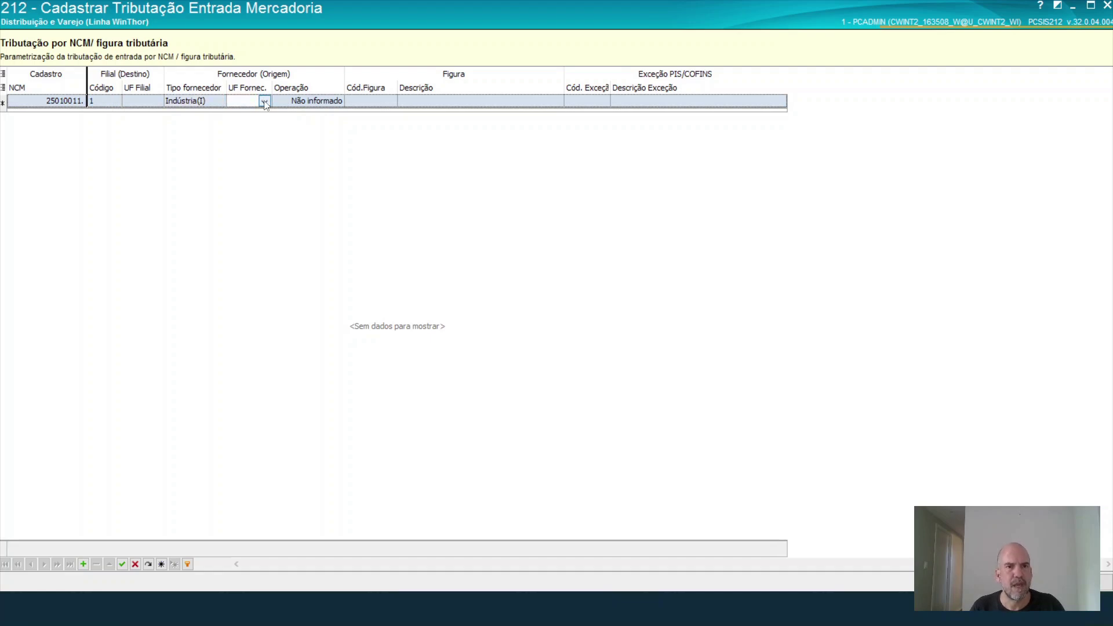
left_click(264, 102)
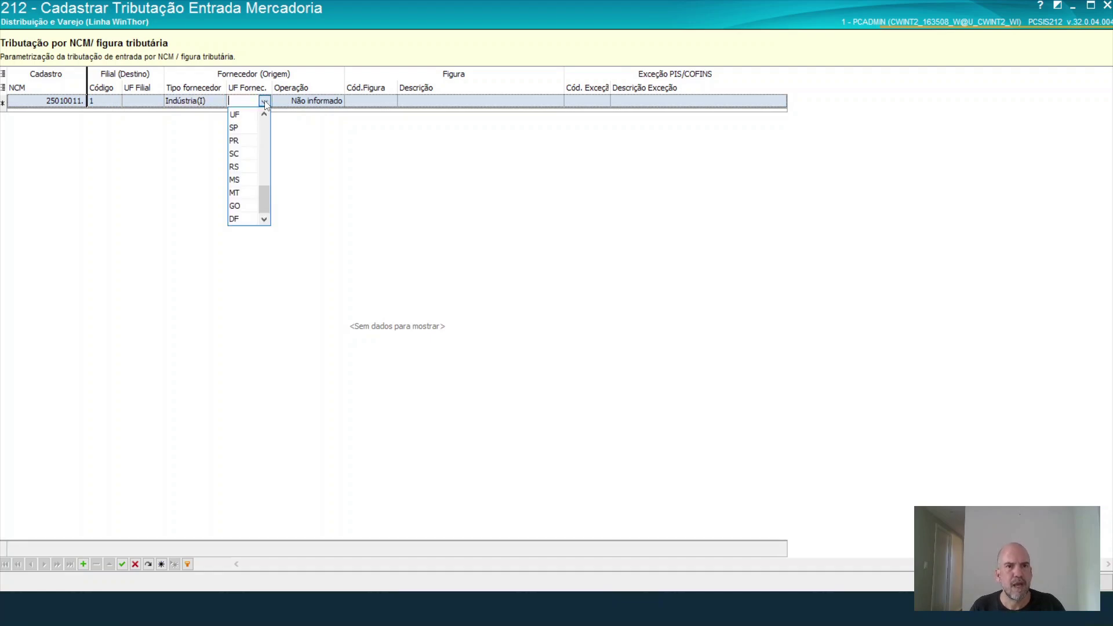
left_click(236, 207)
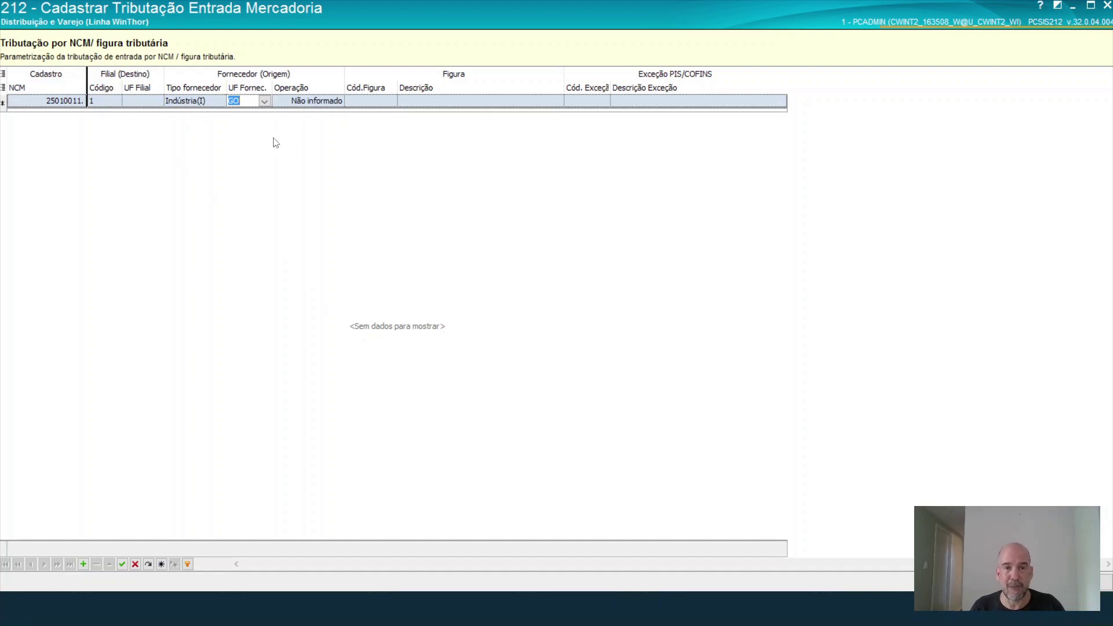
Search the tax figures and assign figure 1, INT 18%ICMS + 1,65%PIS + 7,6% COFINS + 10% IPI, to the row
left_click(371, 103)
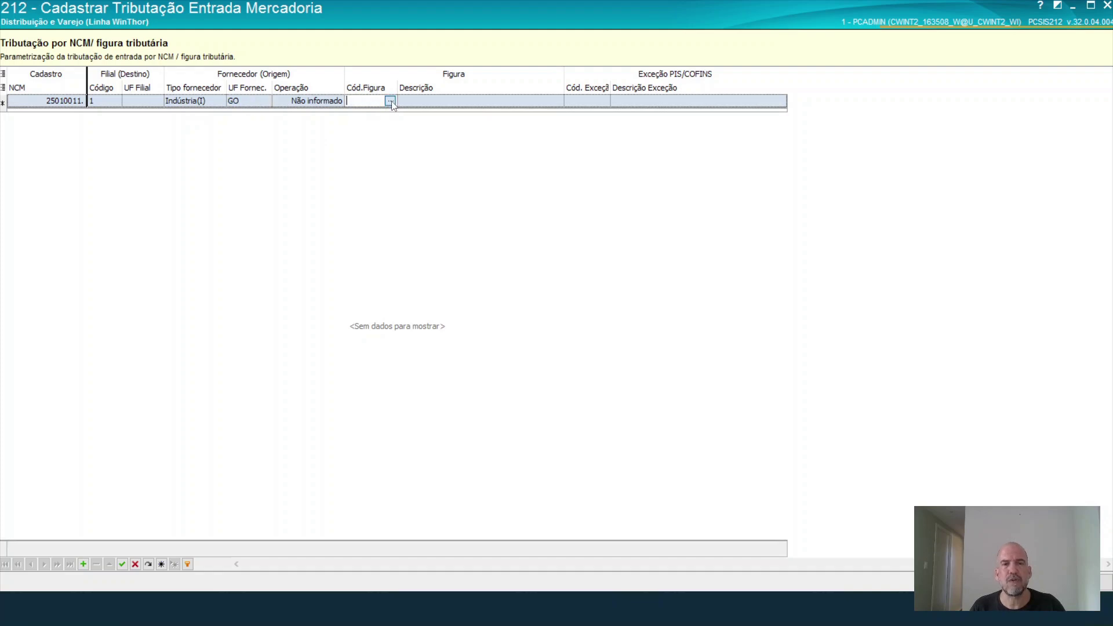
left_click(390, 101)
left_click(754, 186)
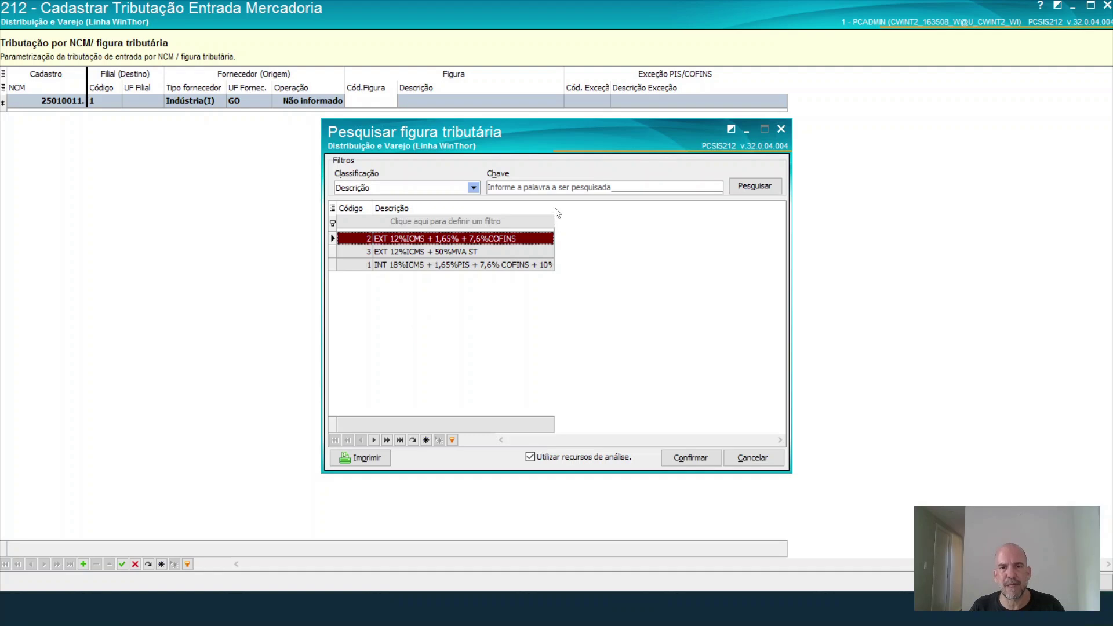
left_click_drag(554, 207, 592, 207)
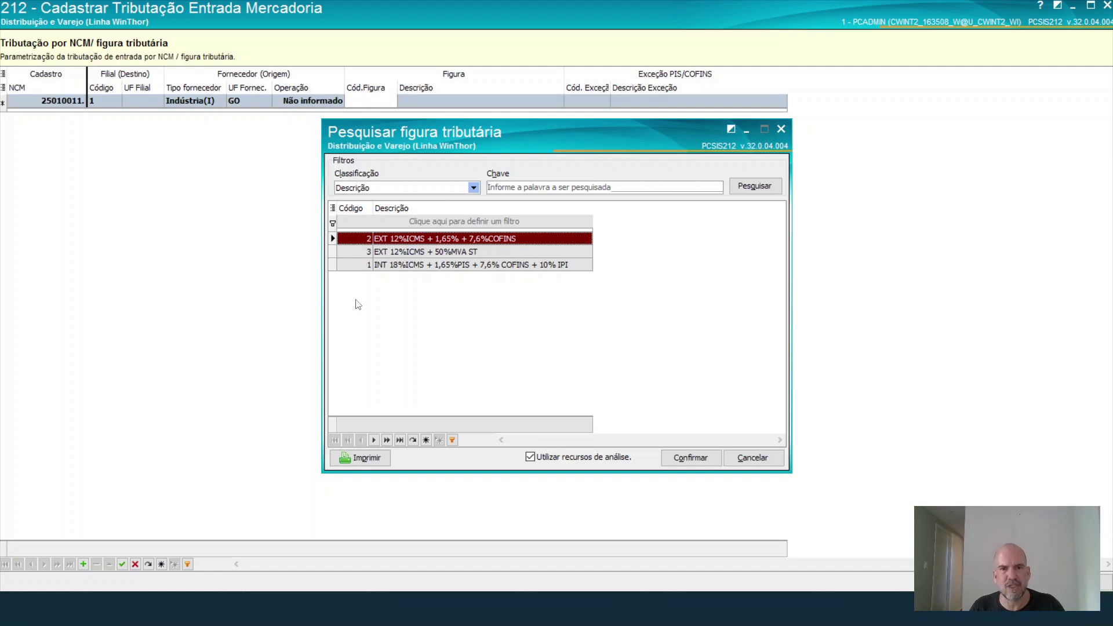
double_click(416, 268)
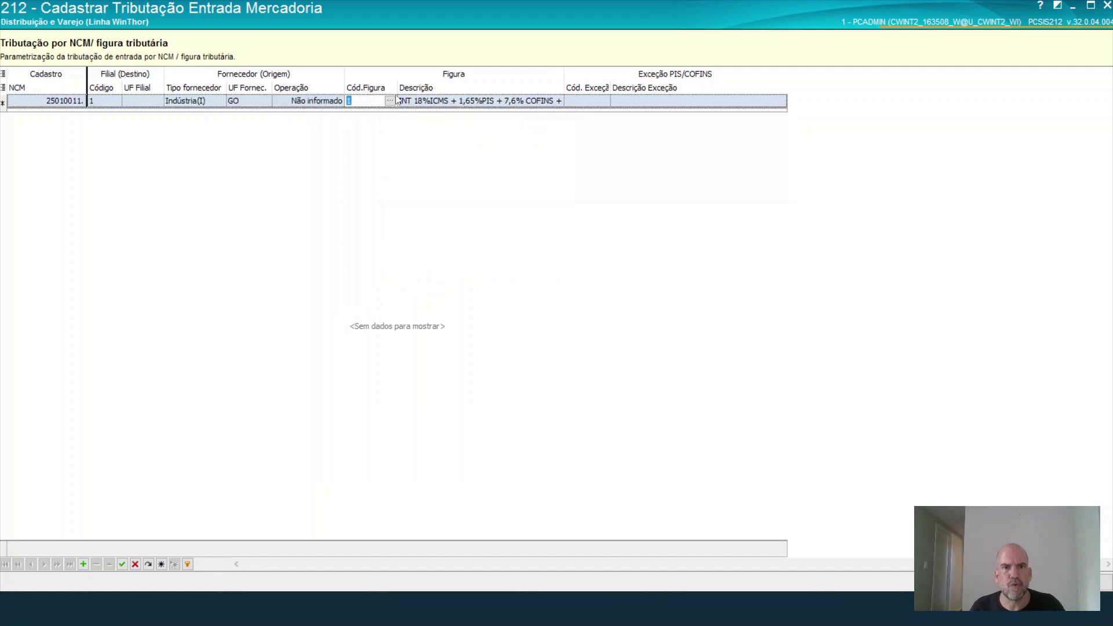
Set the row's PIS/COFINS exception code to 1 and save the record
left_click(586, 101)
type("1")
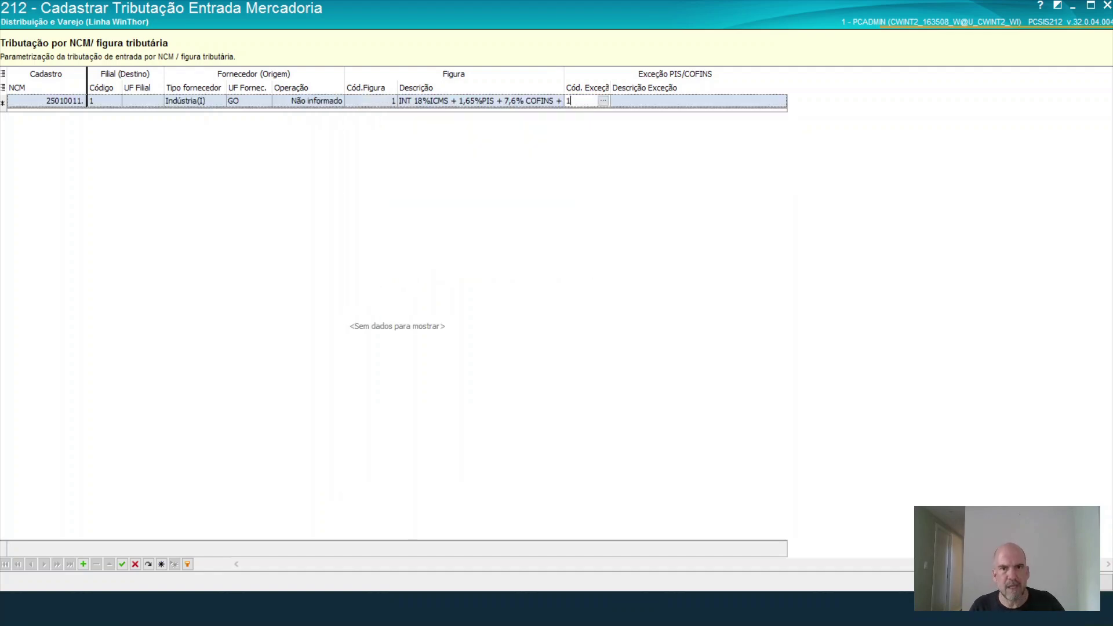
left_click(692, 103)
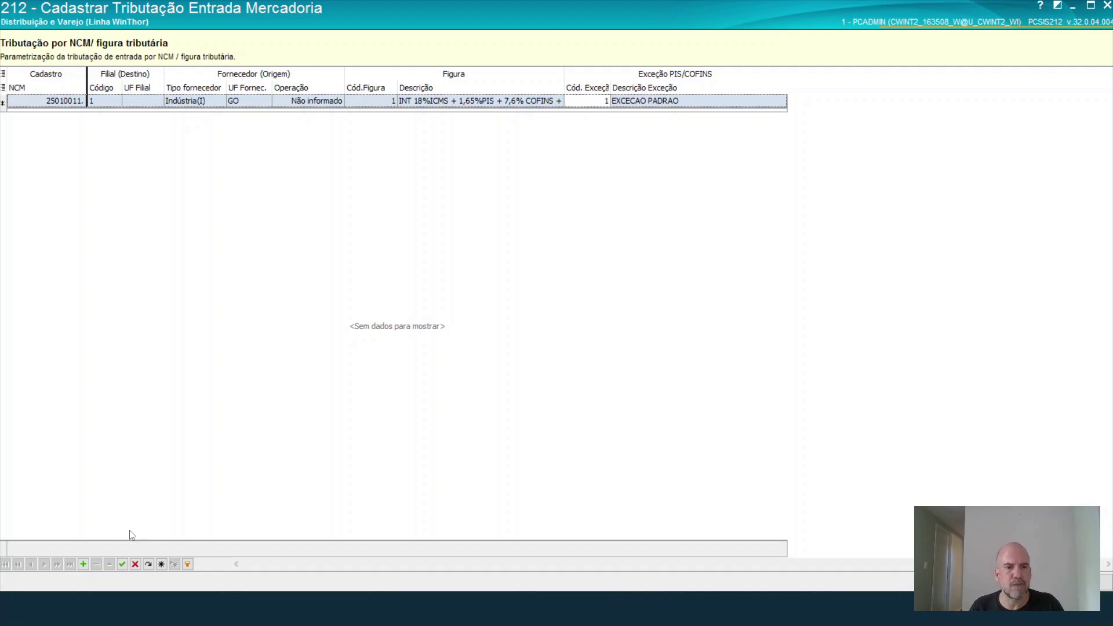
left_click(123, 566)
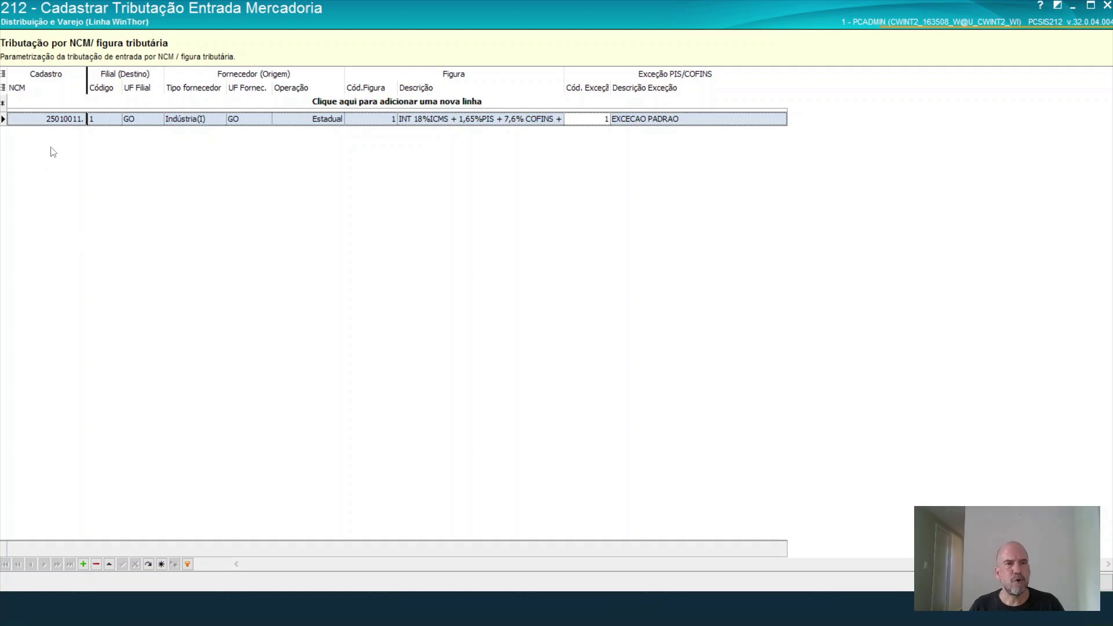
Start another taxation row with NCM 25010011. and destination branch code 1
left_click(41, 104)
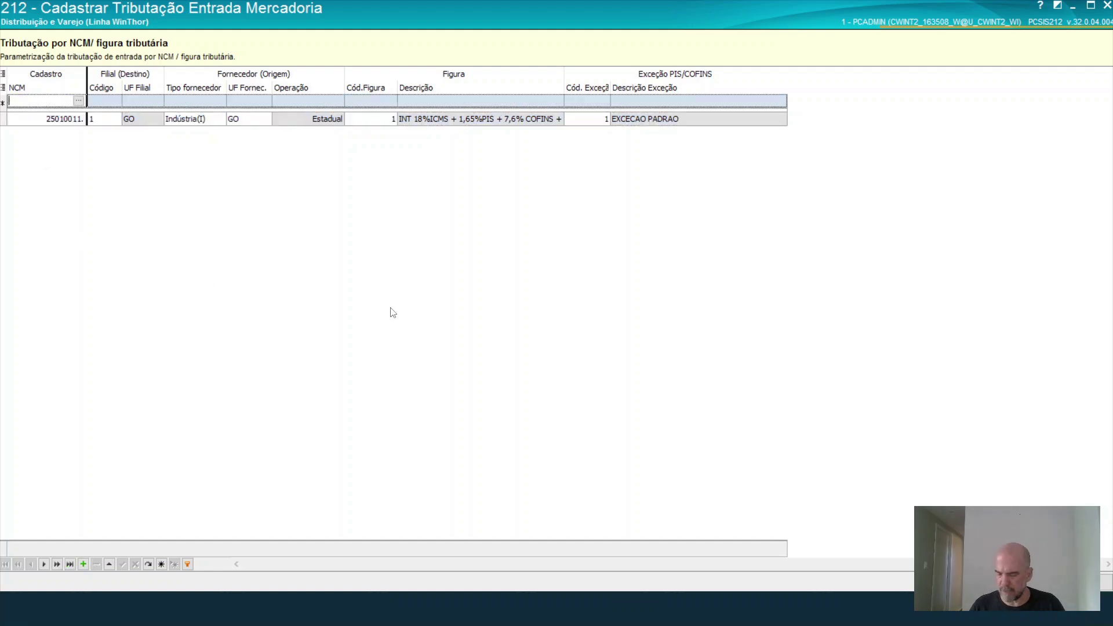
type("25")
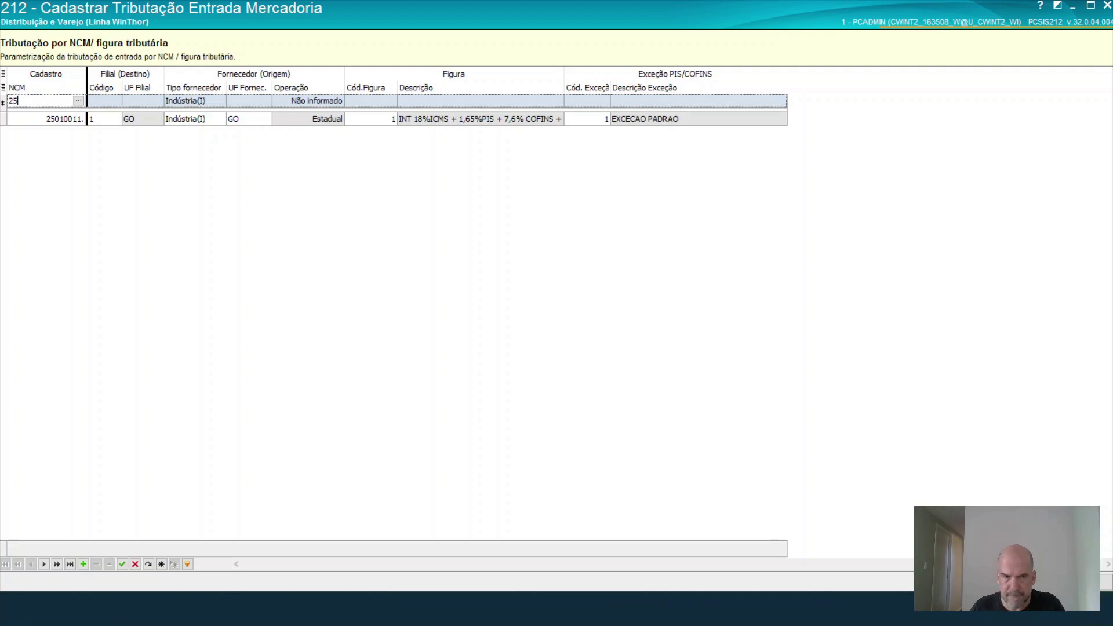
type("010011.")
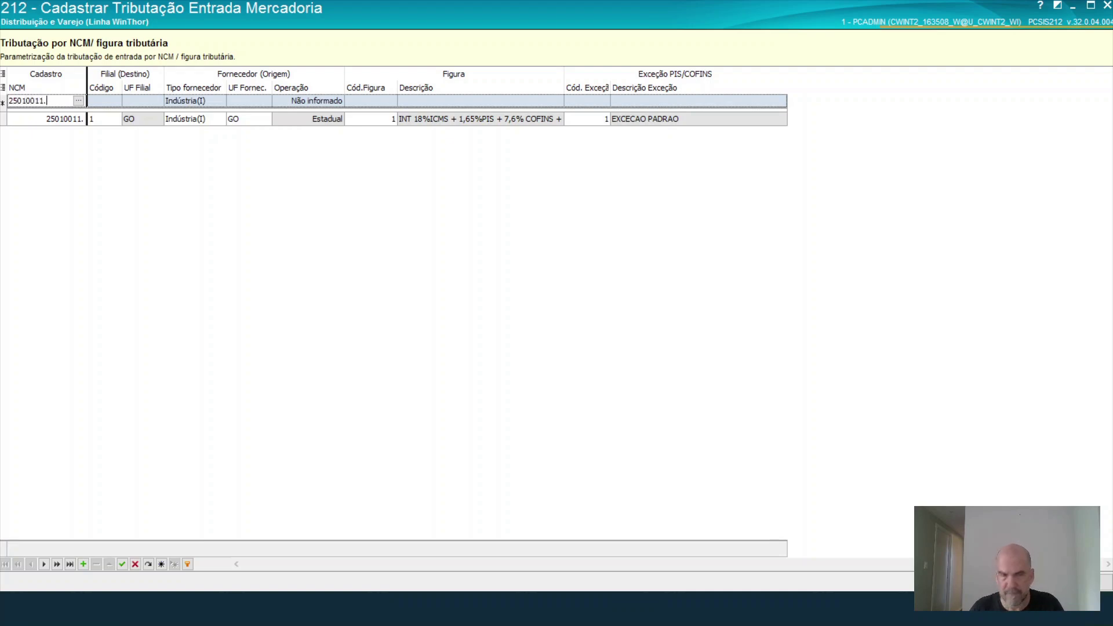
left_click(108, 100)
left_click(113, 102)
left_click(102, 127)
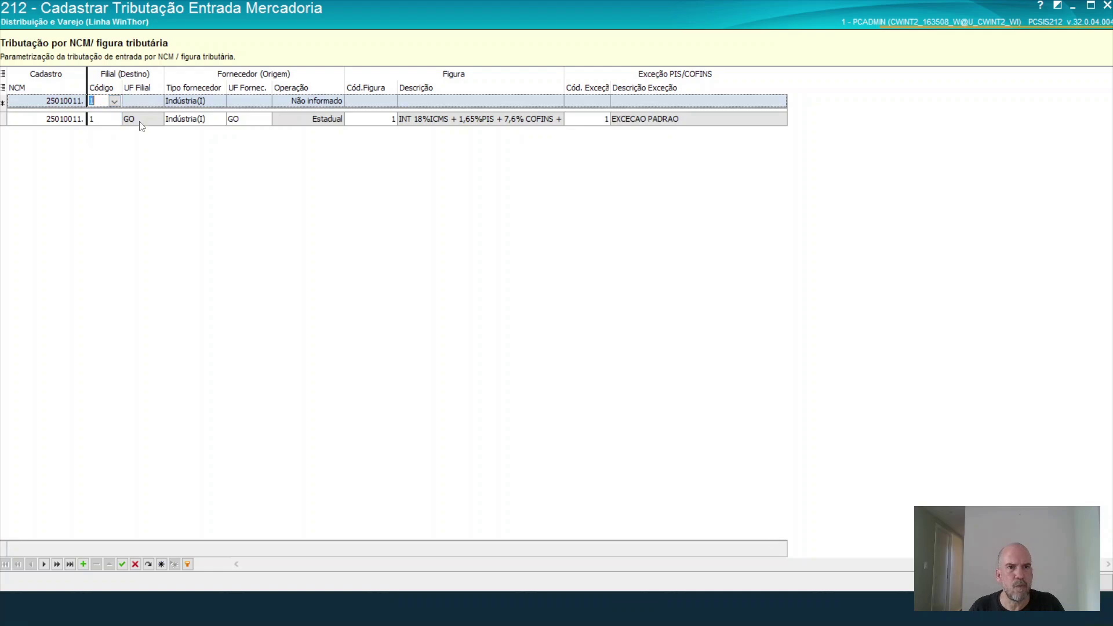
Set the second row's supplier type to Central de distribuição(D) and the supplier's state to SP
left_click(222, 102)
left_click(219, 101)
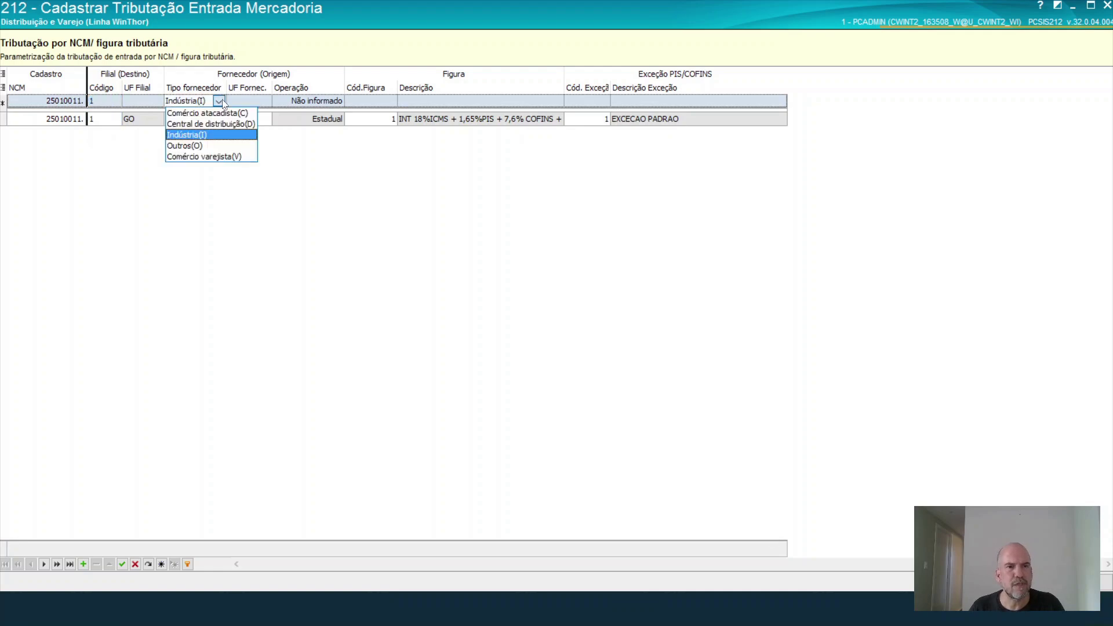
left_click(222, 124)
left_click(259, 101)
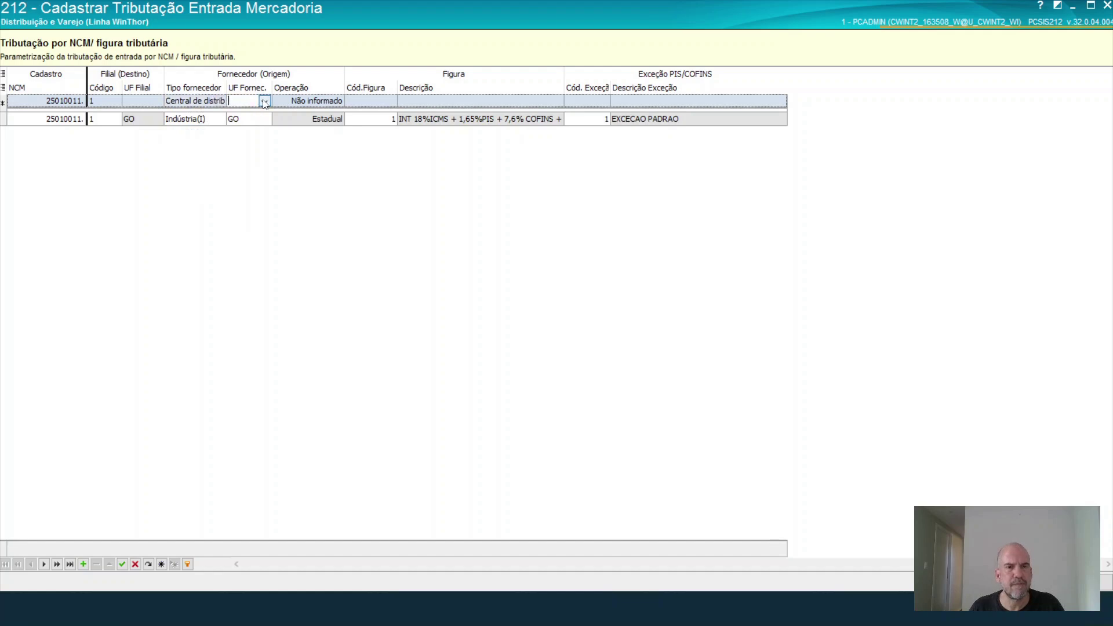
left_click(264, 102)
left_click(241, 129)
Search the tax figures and assign figure 2, EXT 12%ICMS + 1,65% + 7,6%COFINS, to the second row
left_click(381, 103)
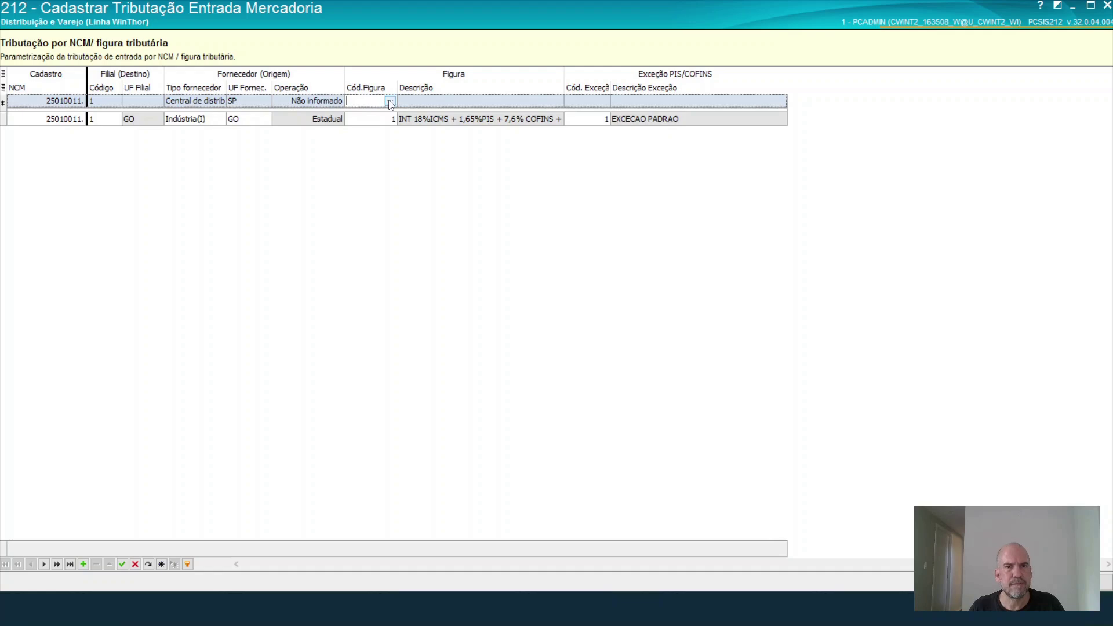
left_click(390, 100)
left_click(763, 191)
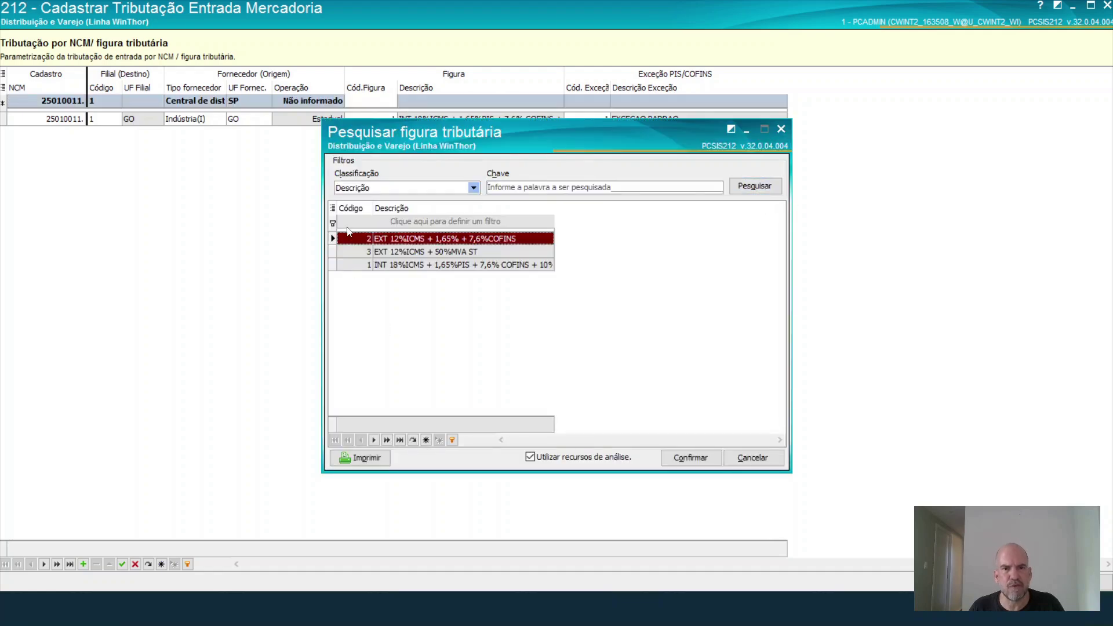
double_click(381, 243)
Enter PIS/COFINS exception code 1 for the second row
left_click(586, 103)
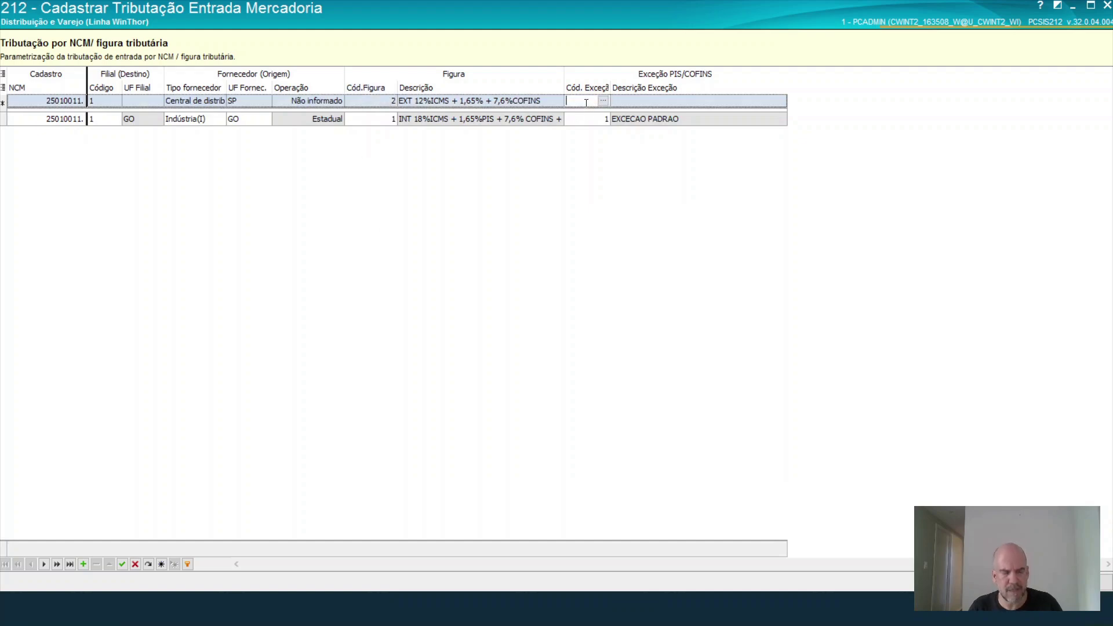
type("1")
left_click(631, 103)
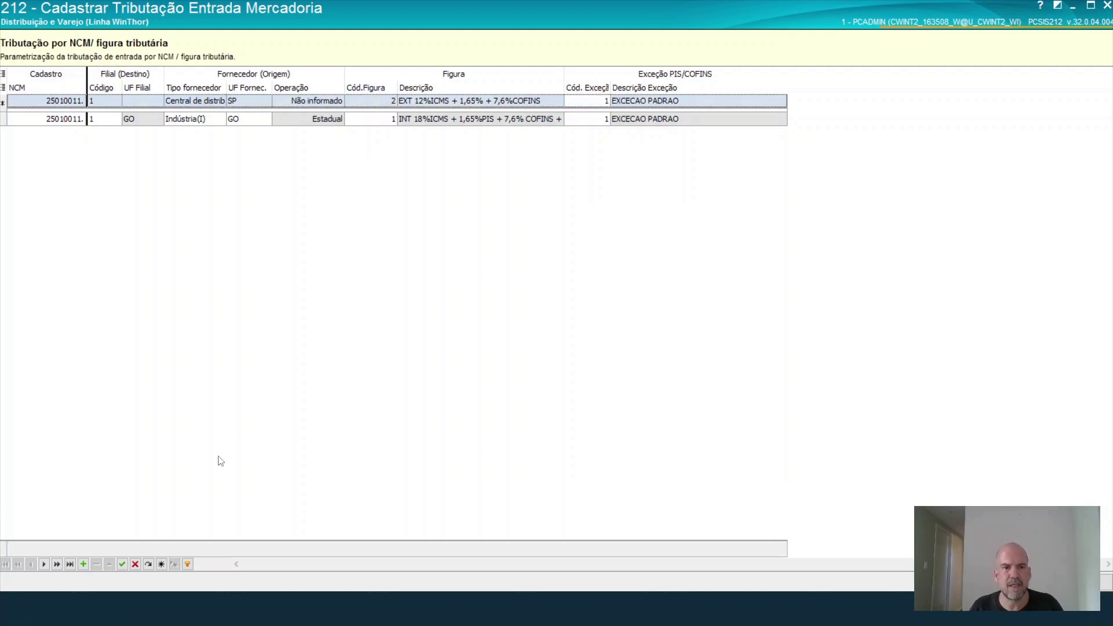
Save the second taxation row and start a third one with NCM 25010011. and destination branch code 1
left_click(124, 562)
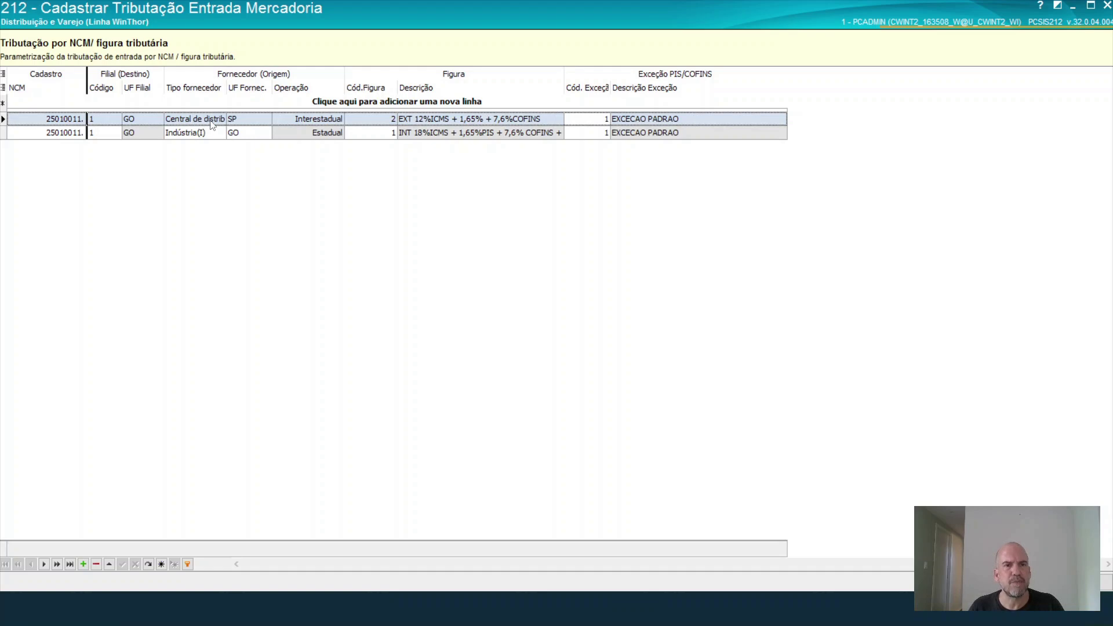
left_click(48, 103)
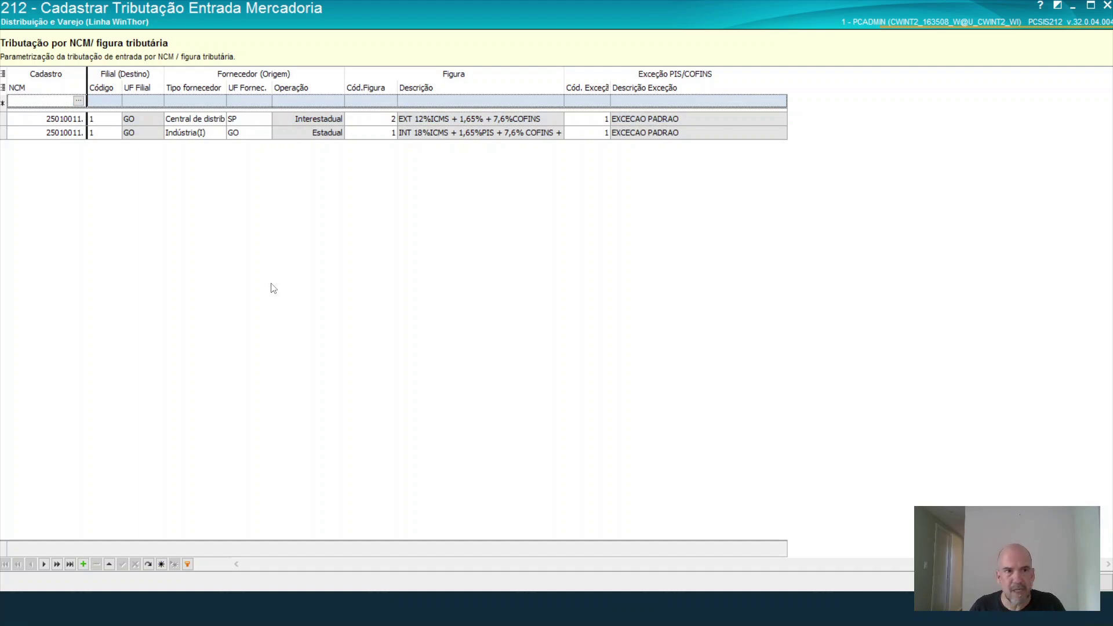
type("250100")
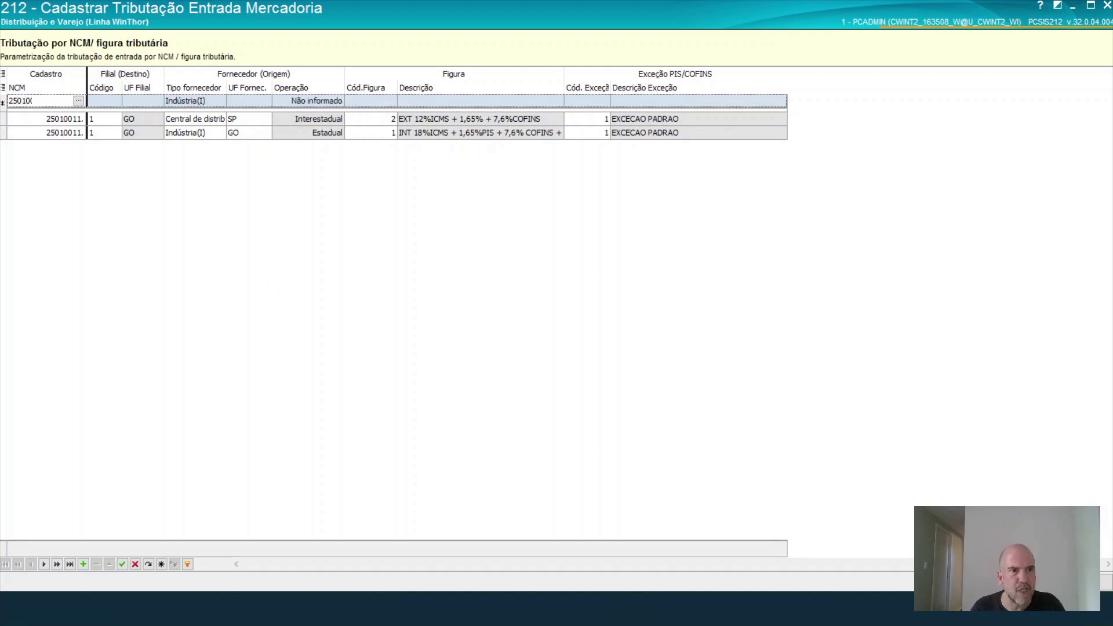
key("BackSpace")
key("BackSpace")
key("BackSpace")
type("10011")
key("Tab")
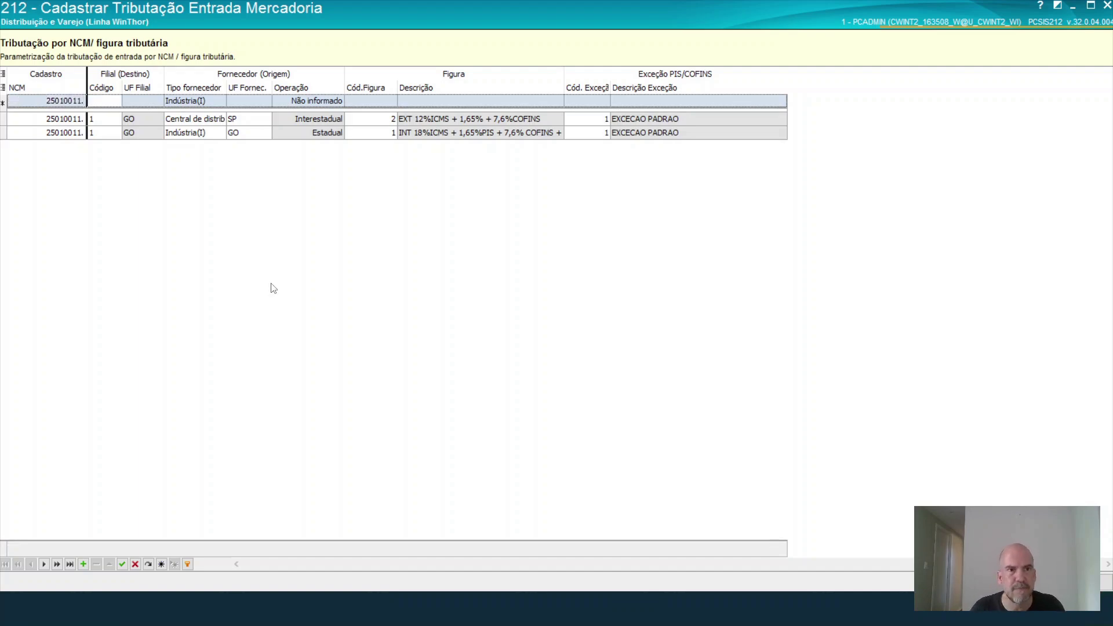
left_click(115, 102)
left_click(115, 102)
left_click(101, 127)
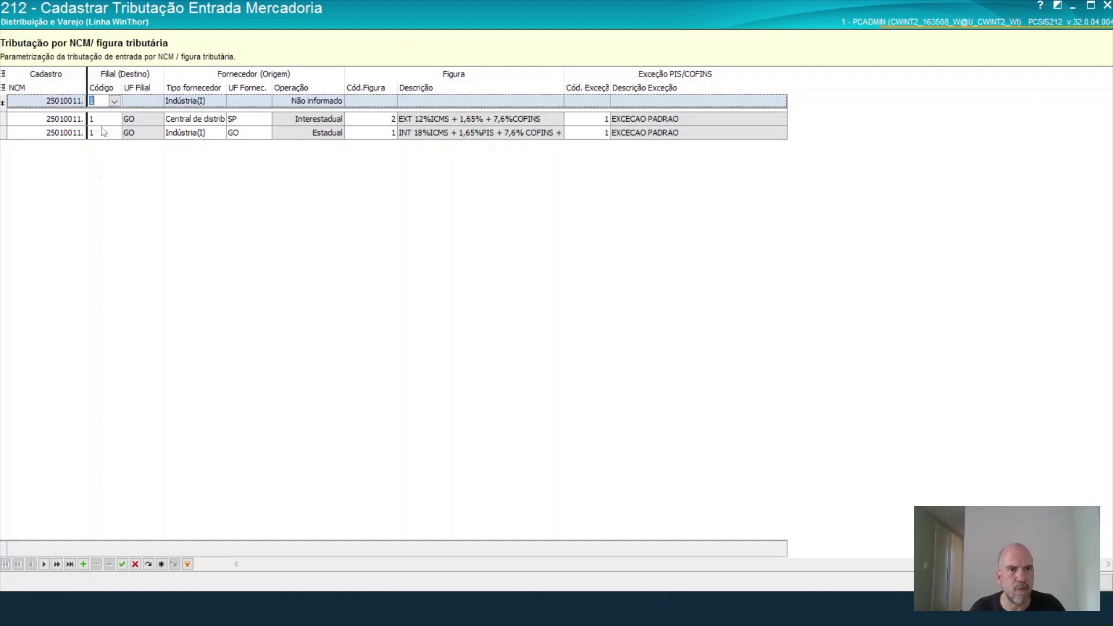
Set the third row's supplier state to GO and its supplier type to Comércio atacadista
left_click(219, 102)
left_click(264, 102)
left_click(264, 102)
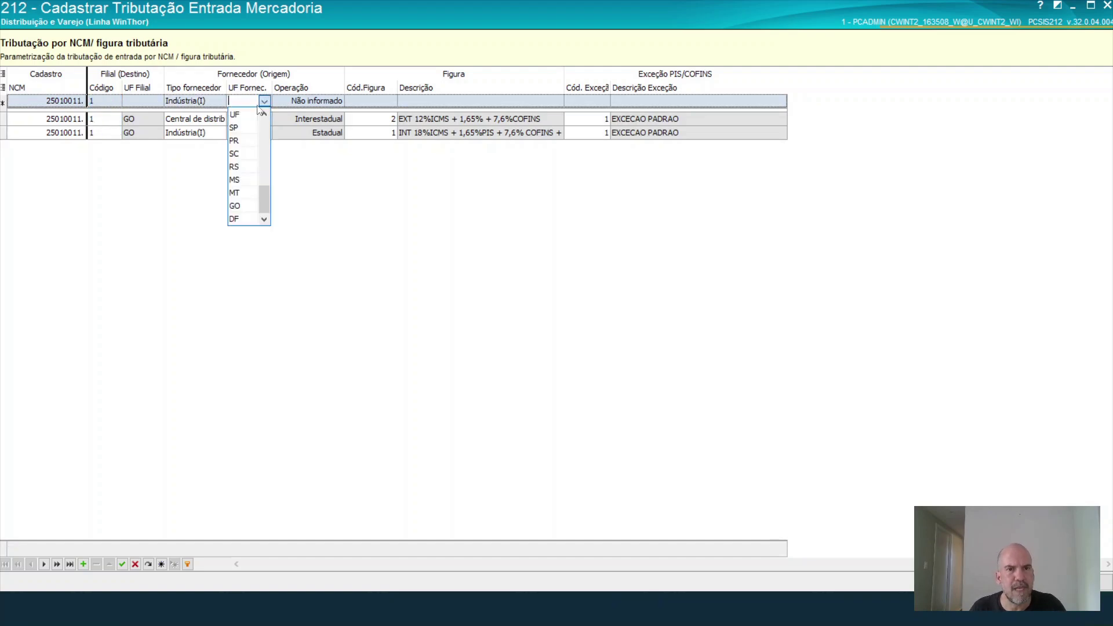
left_click(237, 206)
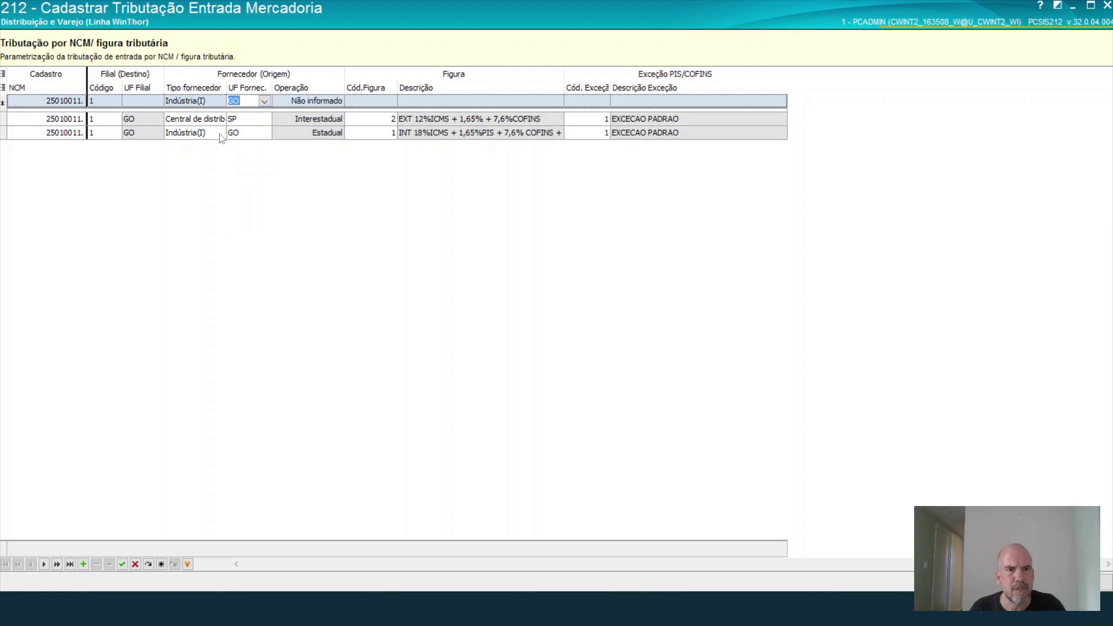
left_click(215, 103)
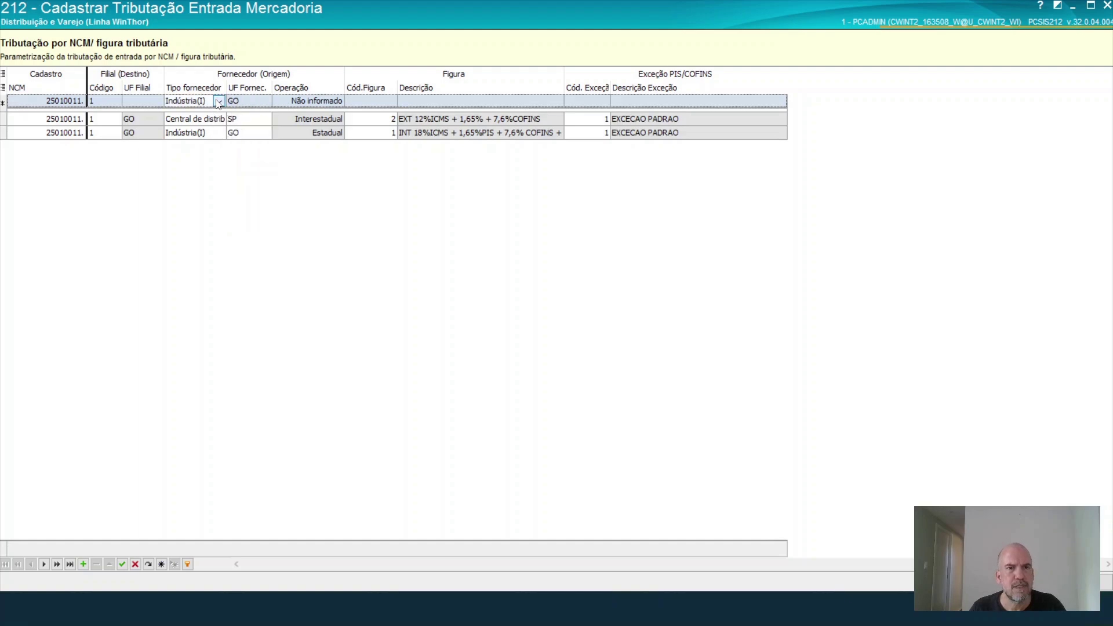
left_click(219, 102)
left_click(214, 114)
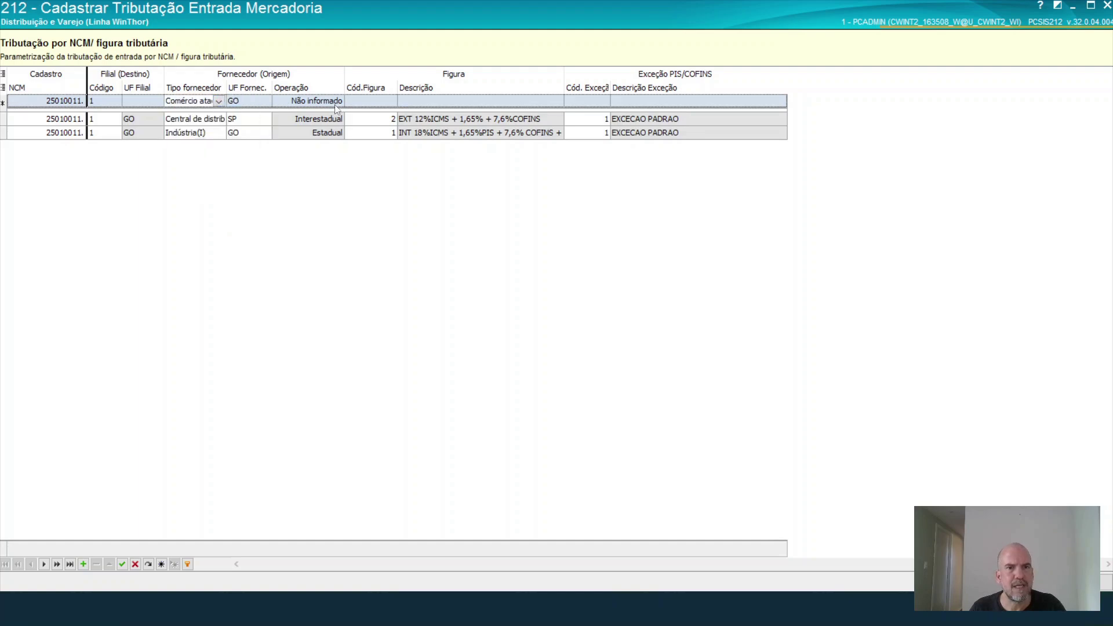
Fill in the third row's tax figure and PIS/COFINS exception code 1, and save the row
left_click(382, 101)
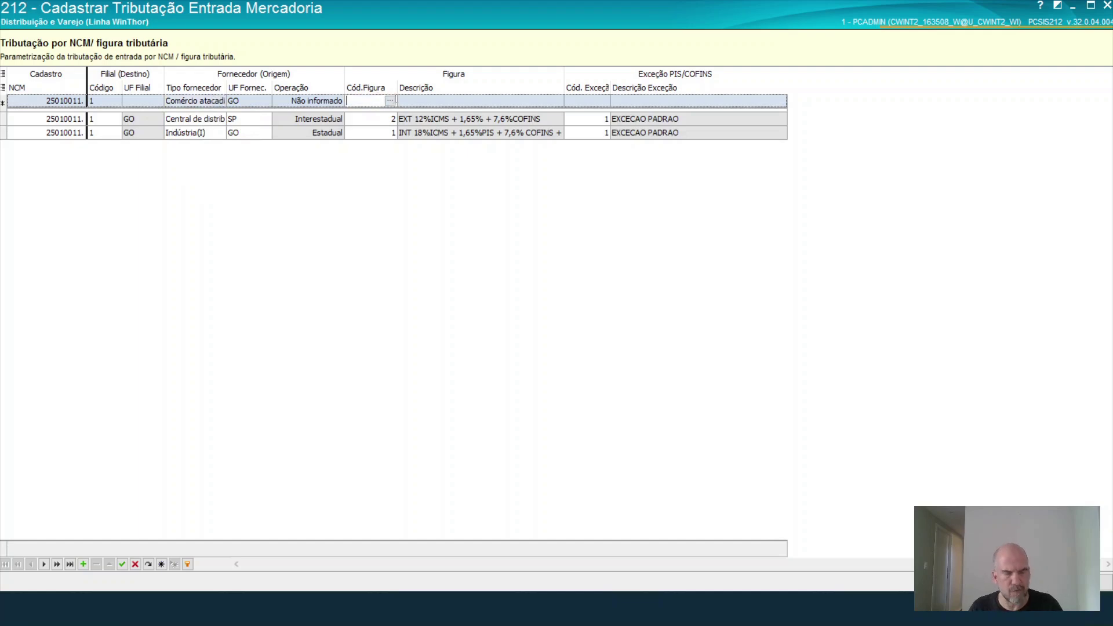
left_click(441, 102)
left_click(586, 101)
type("1")
left_click(642, 103)
left_click(122, 564)
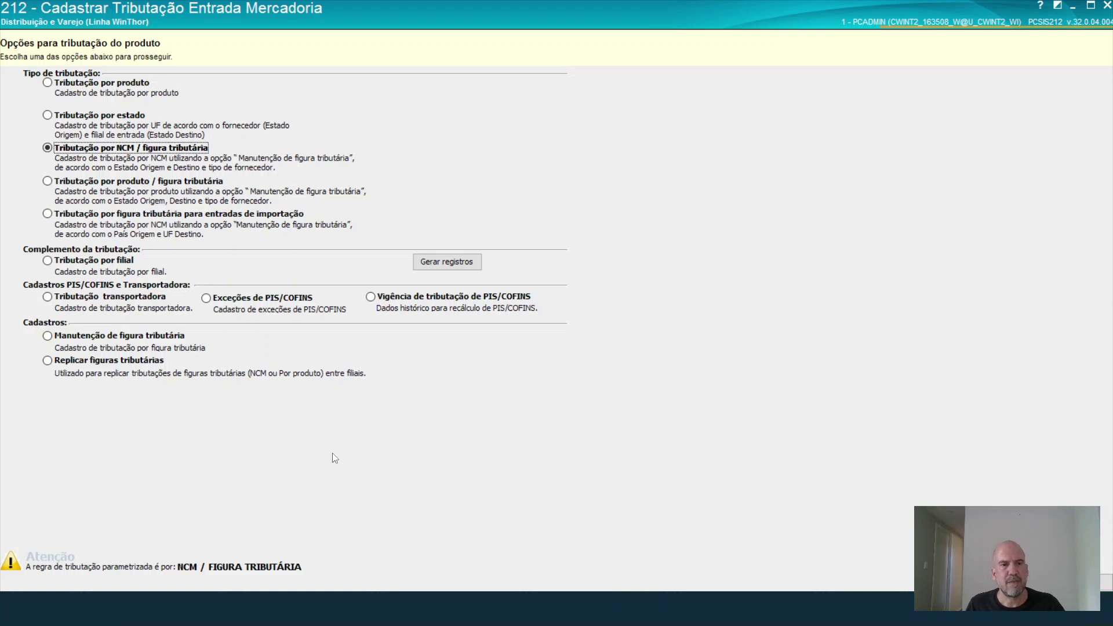
Open Tributação por produto / figura tributária without any filters and agree to include a new record
left_click(77, 181)
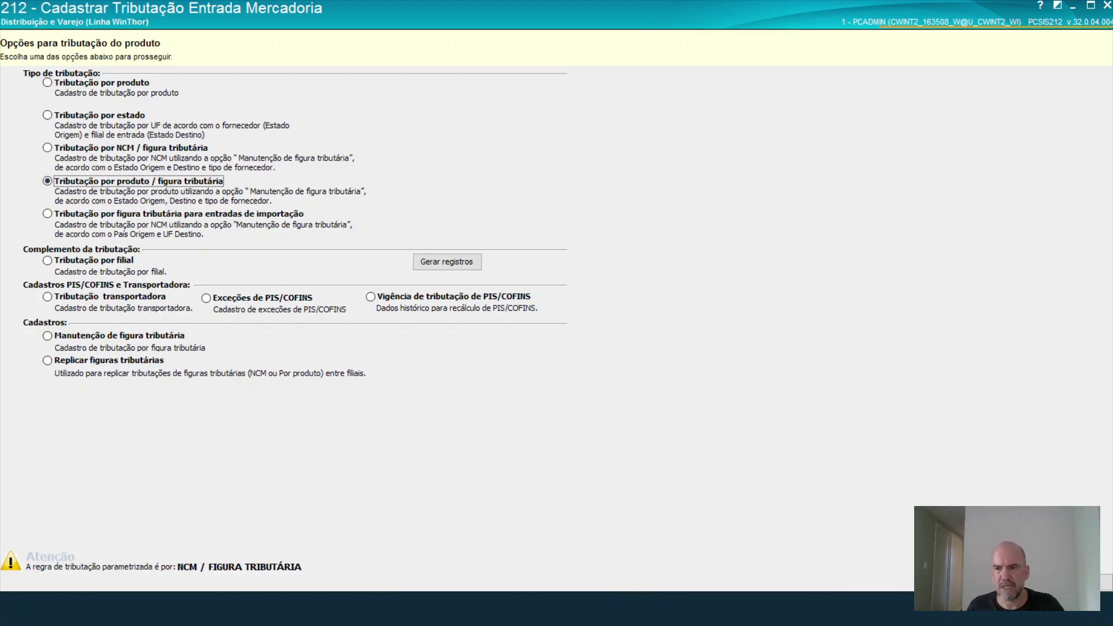
left_click(1077, 581)
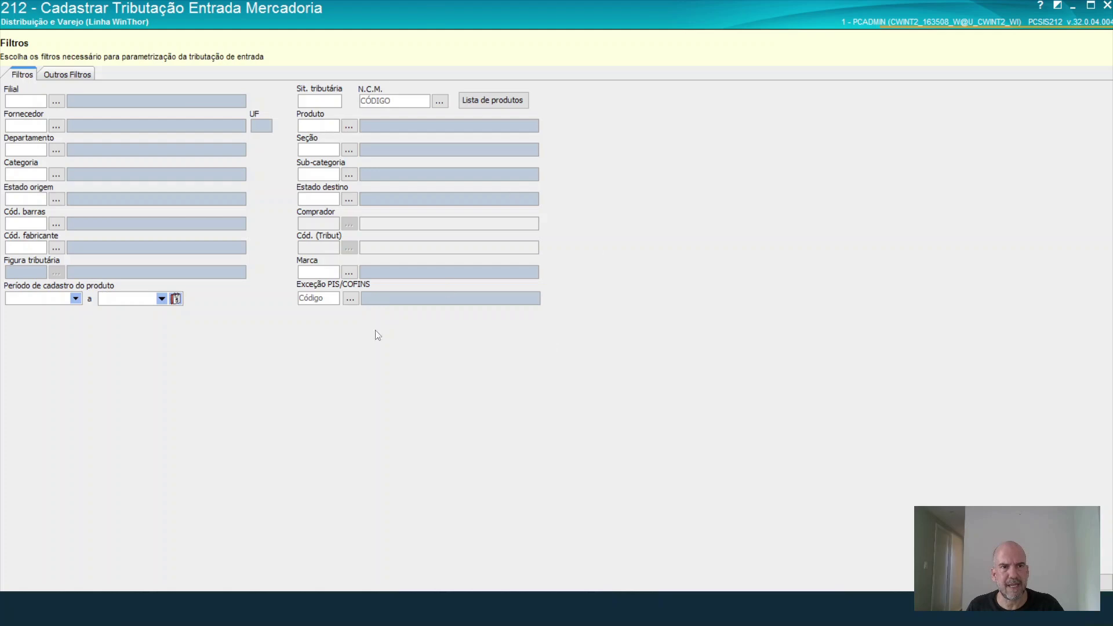
left_click(1077, 581)
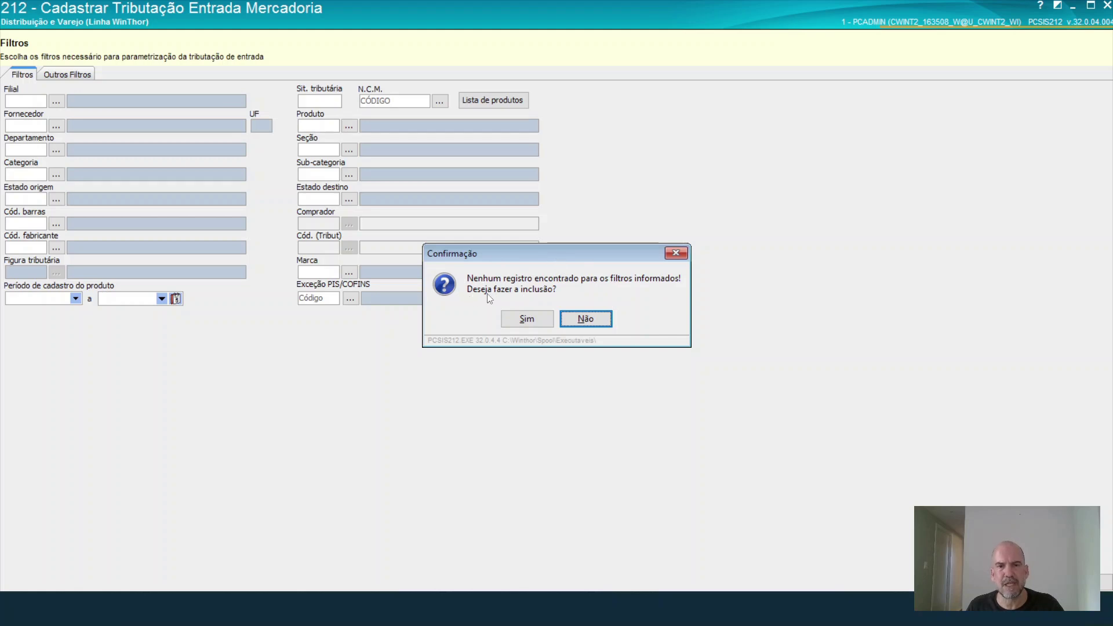
left_click(526, 318)
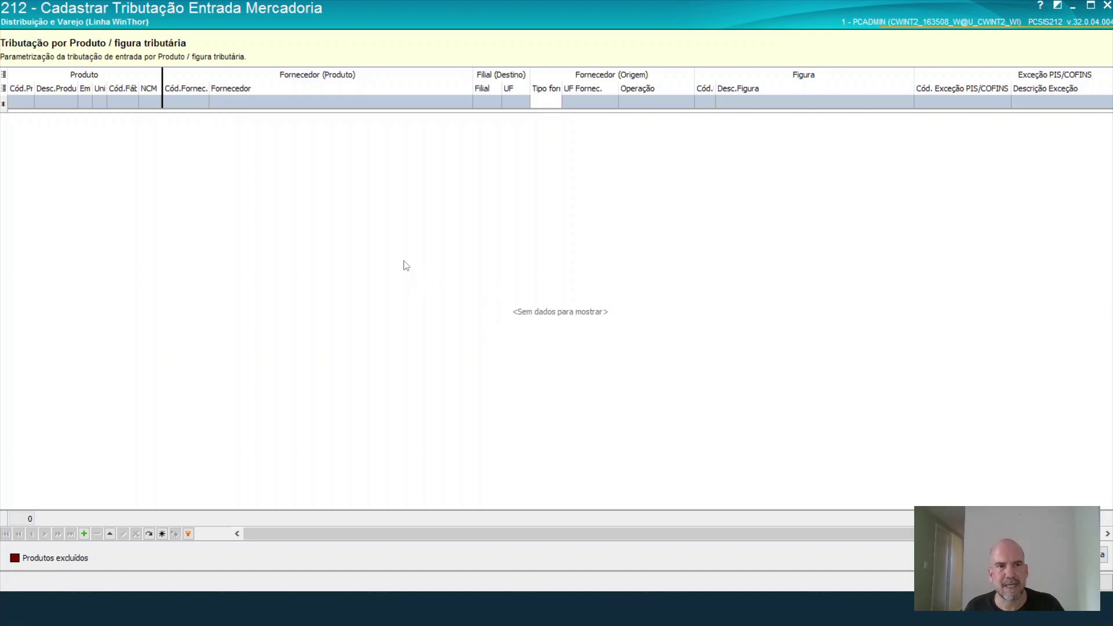
Start a product taxation row with product code 9 and widen the product column group
left_click(21, 103)
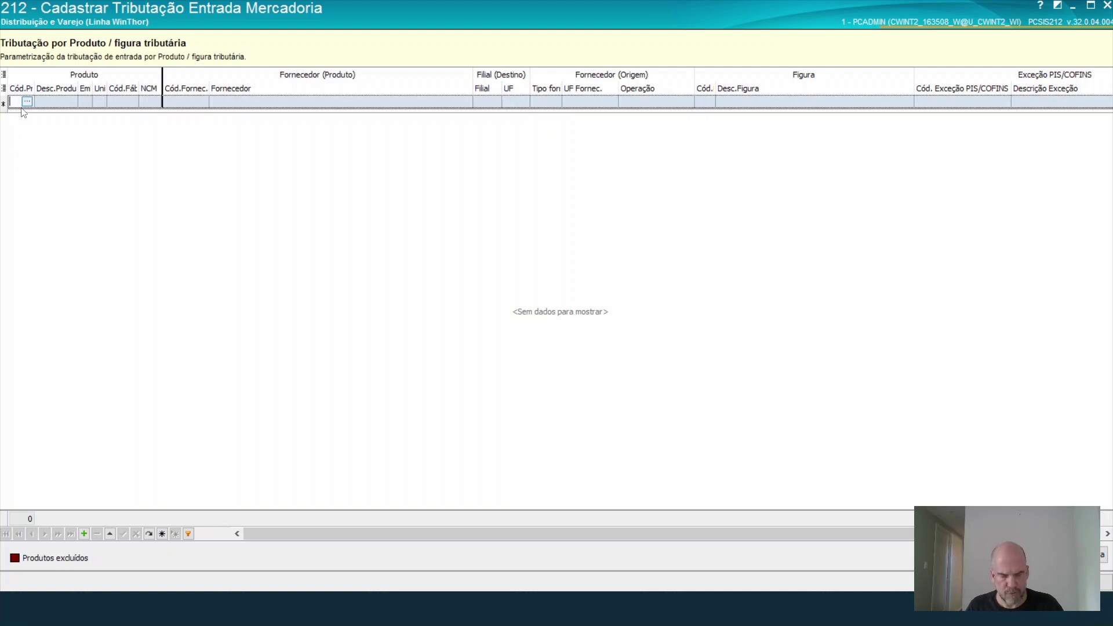
type("9")
key("Tab")
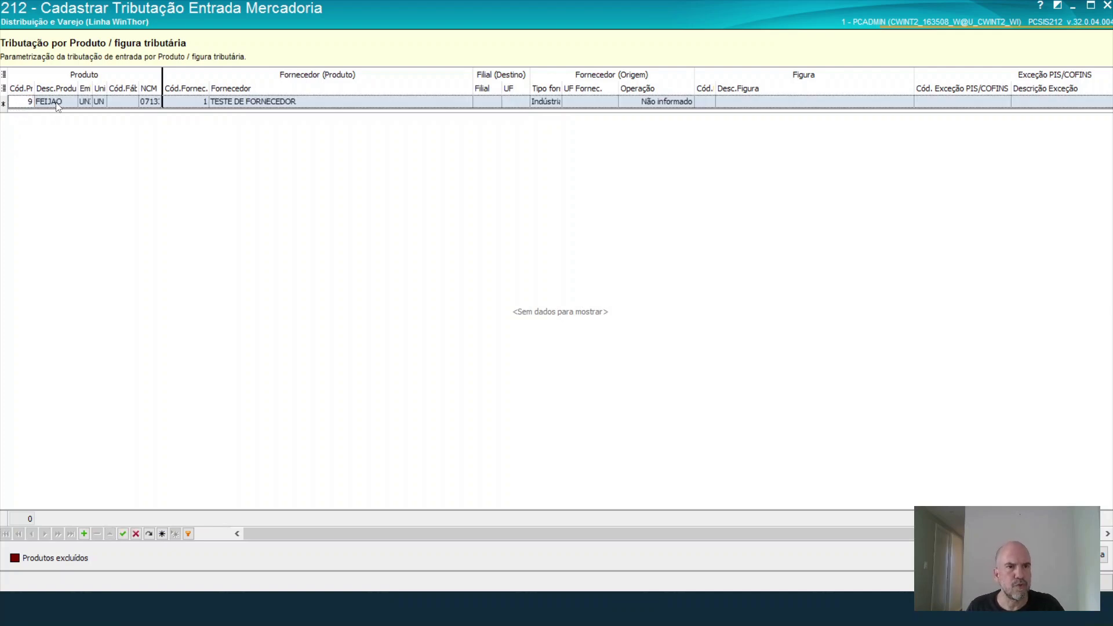
left_click_drag(163, 75, 201, 77)
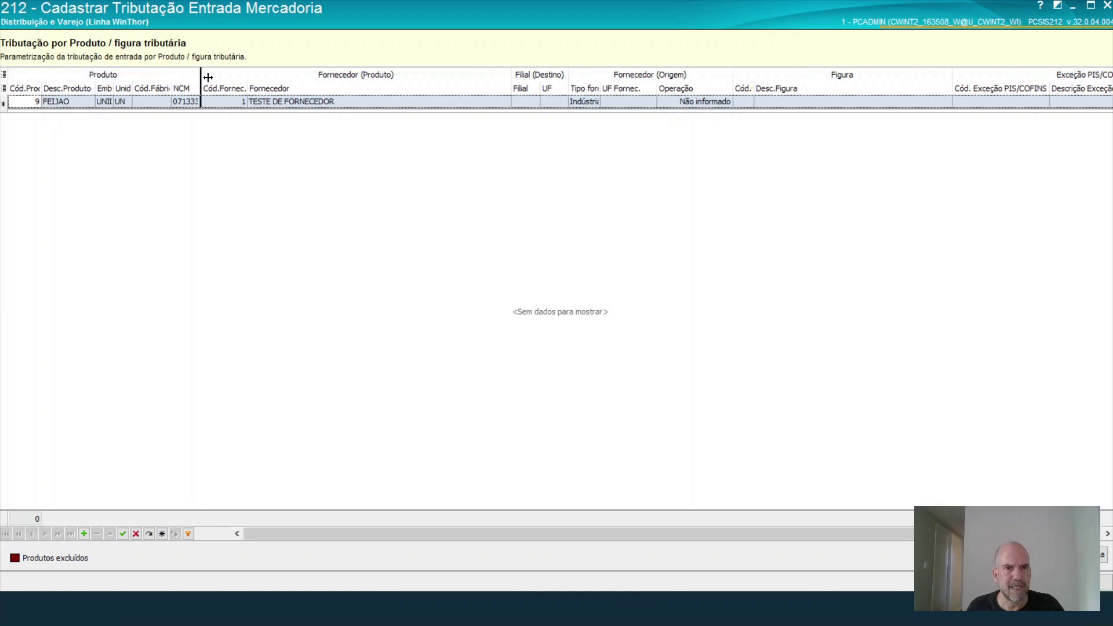
Set the product row's destination branch to 1 and the supplier's state to GO
left_click(527, 102)
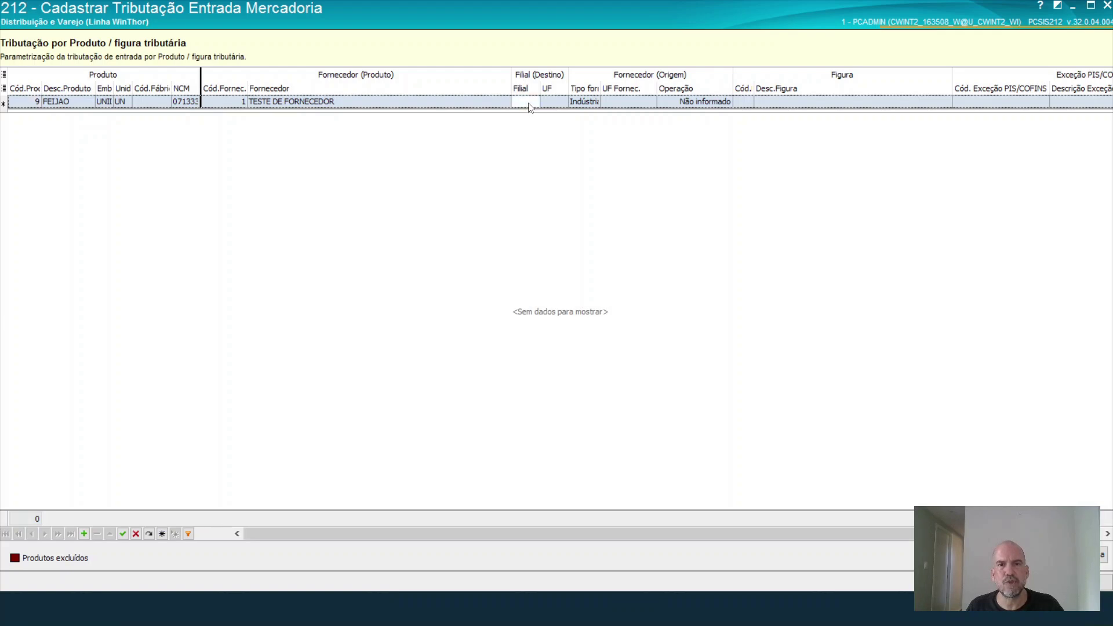
left_click(531, 104)
left_click(525, 132)
left_click(596, 104)
left_click(656, 104)
left_click(651, 103)
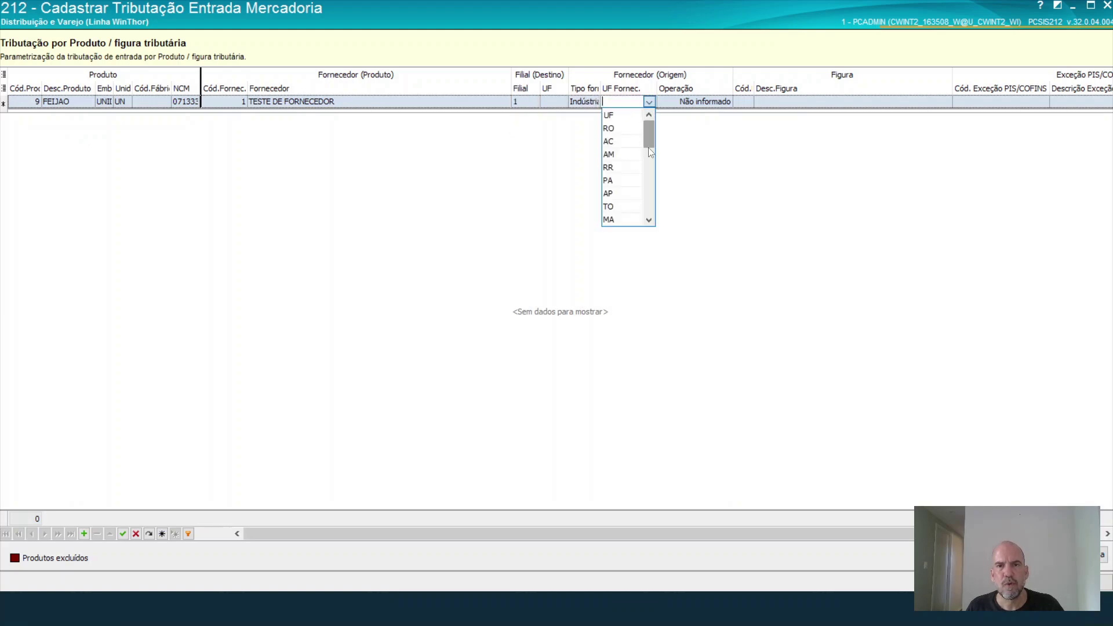
left_click_drag(650, 141, 648, 208)
left_click(622, 207)
Assign tax figure code 1 to the product 9 row and widen the figure code column
left_click(745, 103)
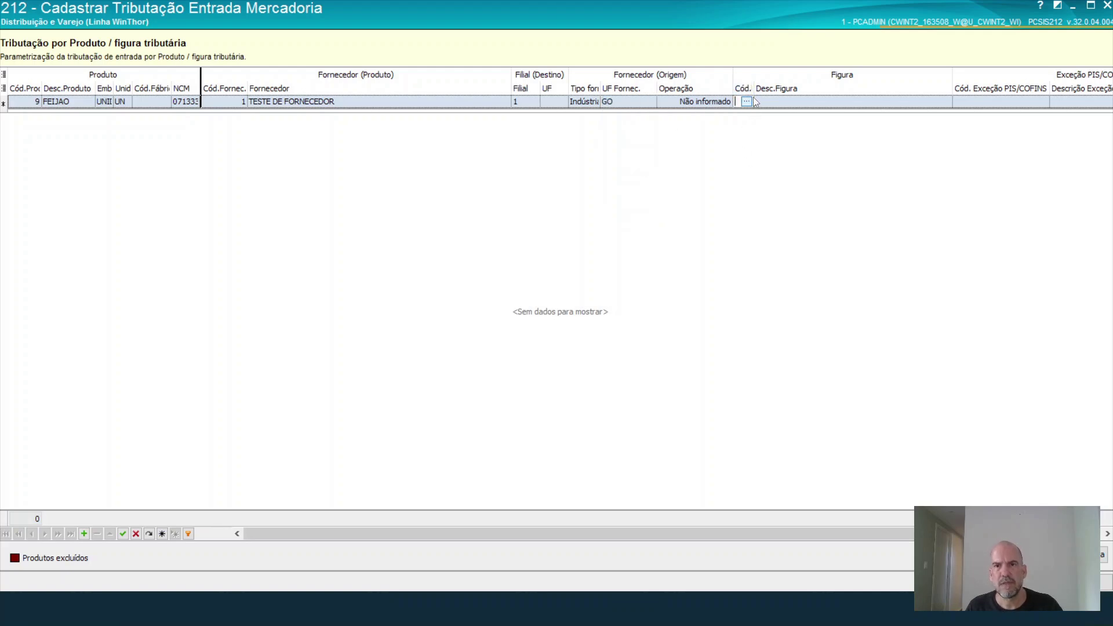
left_click_drag(754, 89, 768, 88)
type("1")
key("Return")
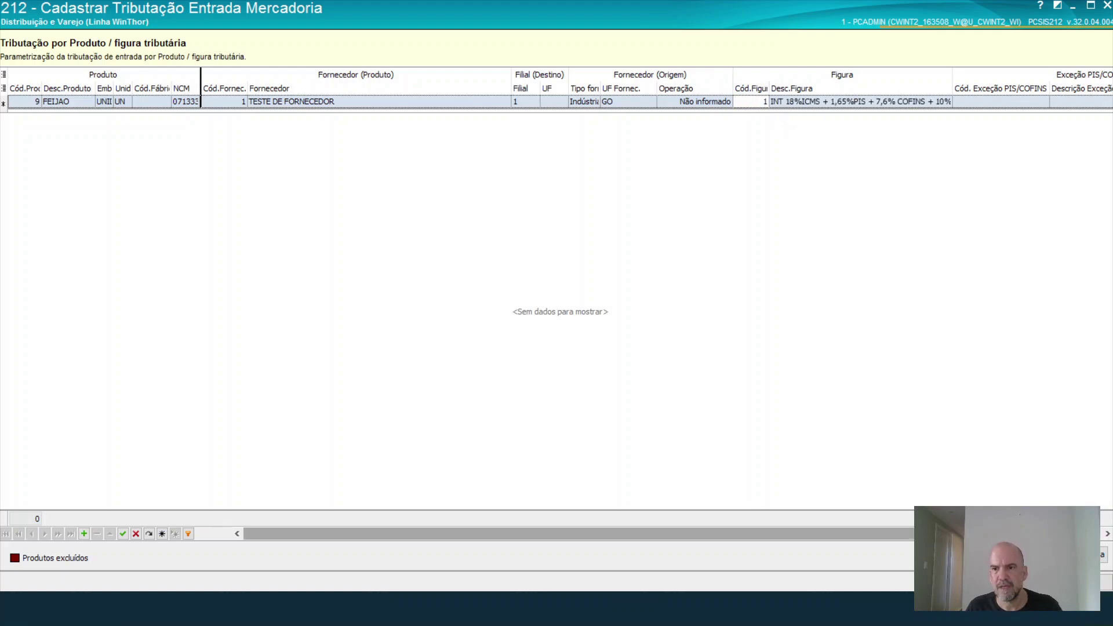
Enter PIS/COFINS exception code 1 for the product 9 row and save the record
left_click_drag(956, 534, 1043, 534)
left_click(875, 101)
type("1")
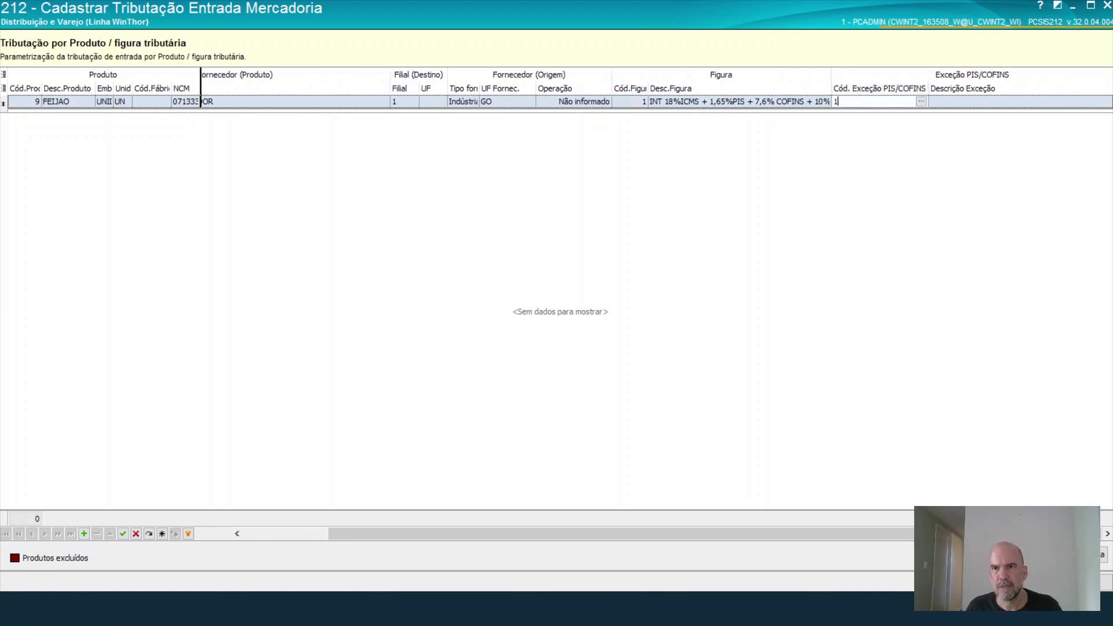
key("Return")
left_click_drag(731, 537, 374, 284)
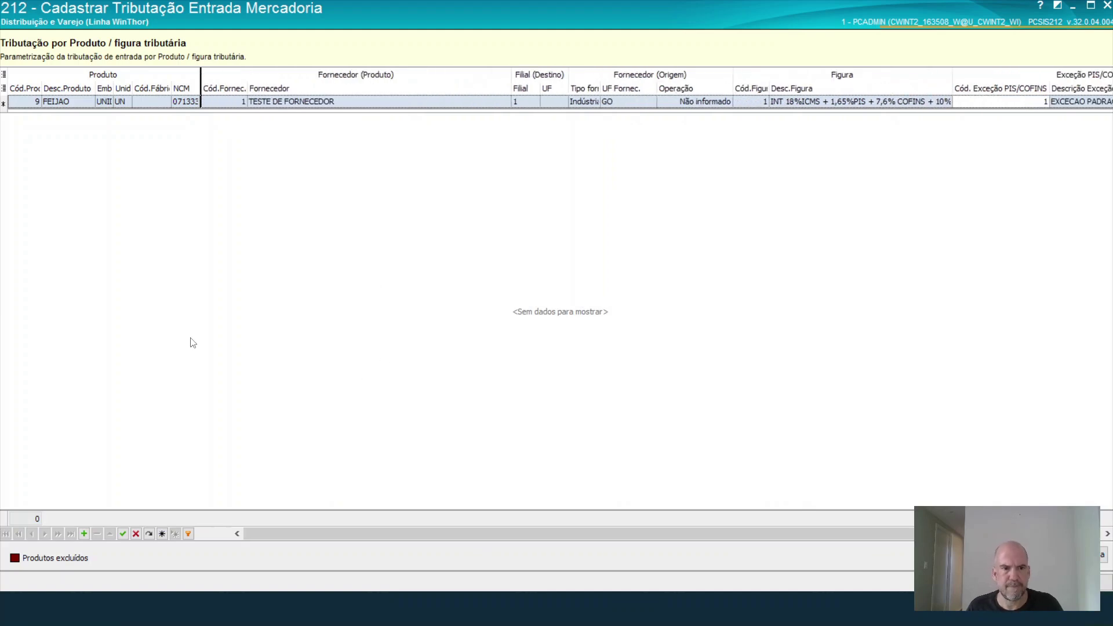
left_click(122, 534)
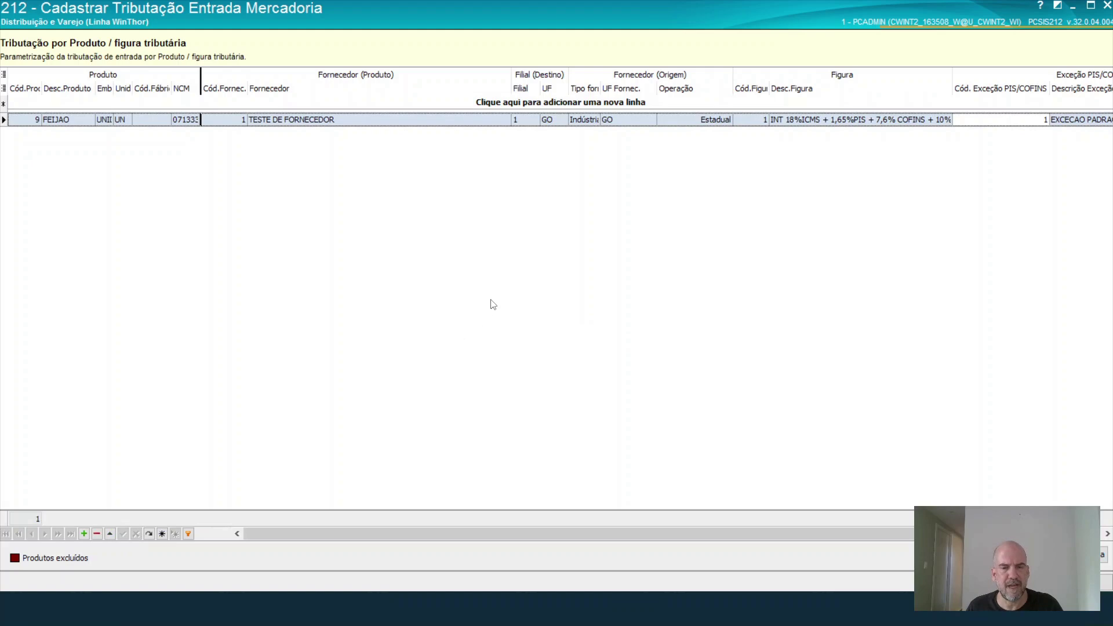